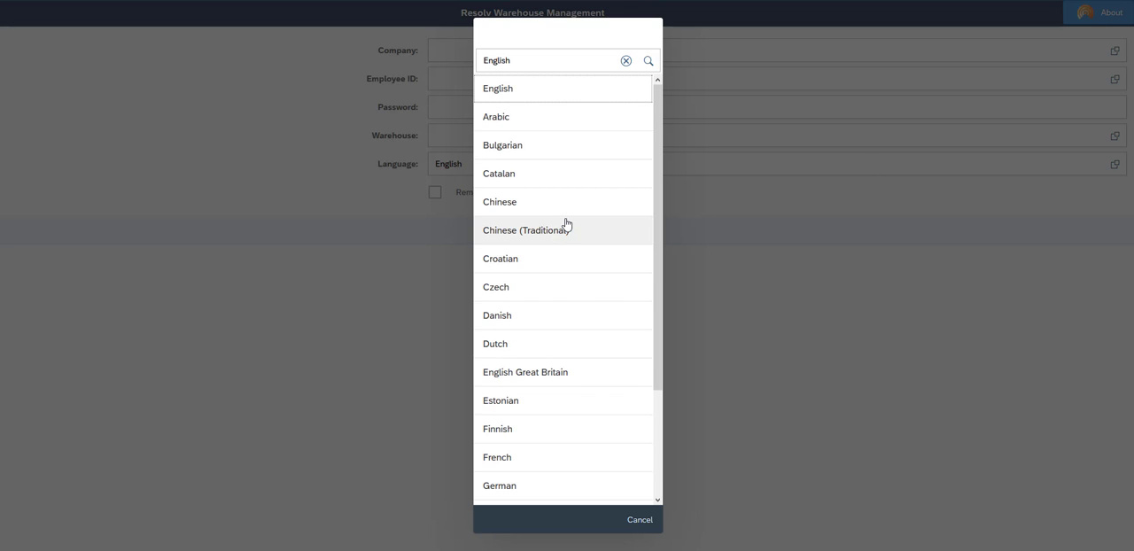
# - Choose Spanish from the sign-in language list
pyautogui.scroll(-4, 564, 222)
pyautogui.scroll(-4, 584, 276)
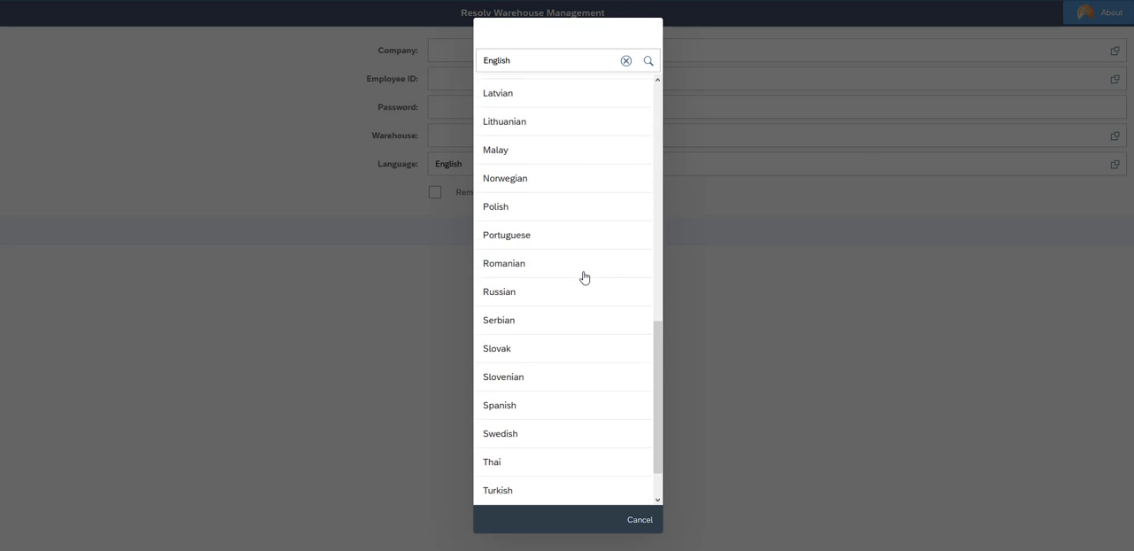
pyautogui.click(533, 406)
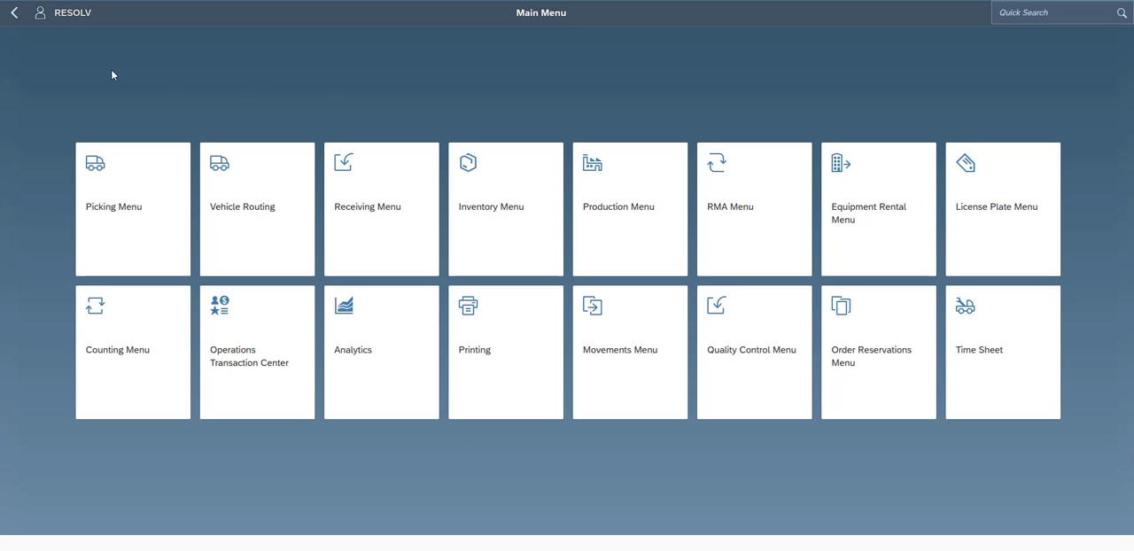
# - Turn on Compact Mode in the user settings and save the change
pyautogui.click(40, 19)
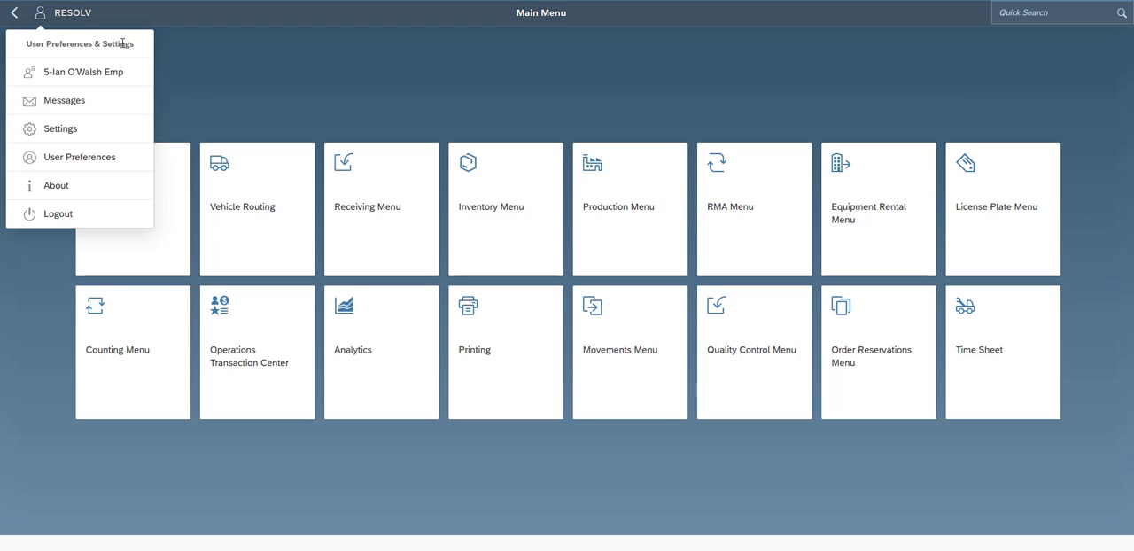
pyautogui.click(71, 133)
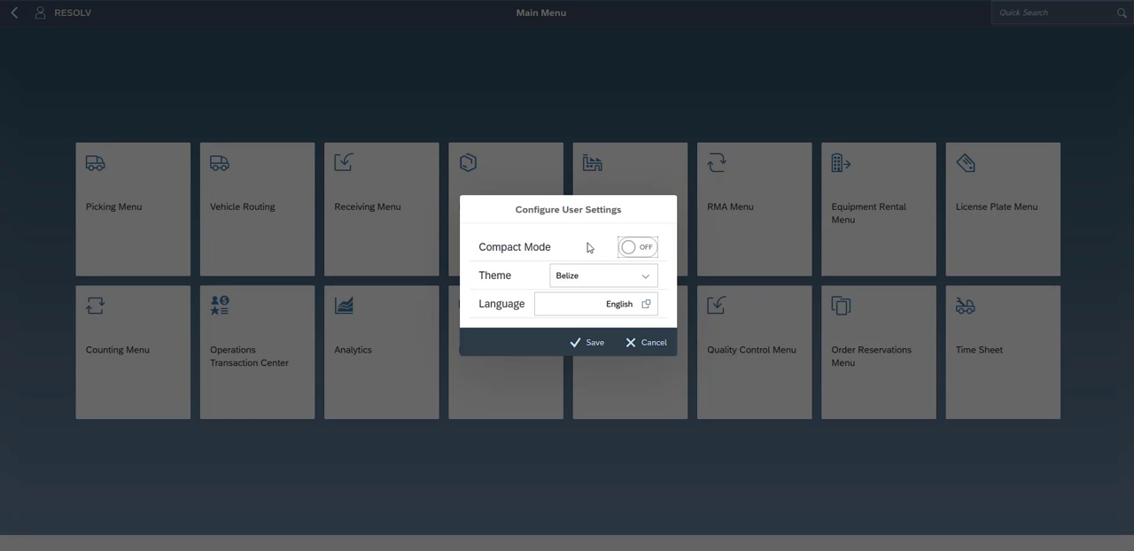
pyautogui.click(636, 249)
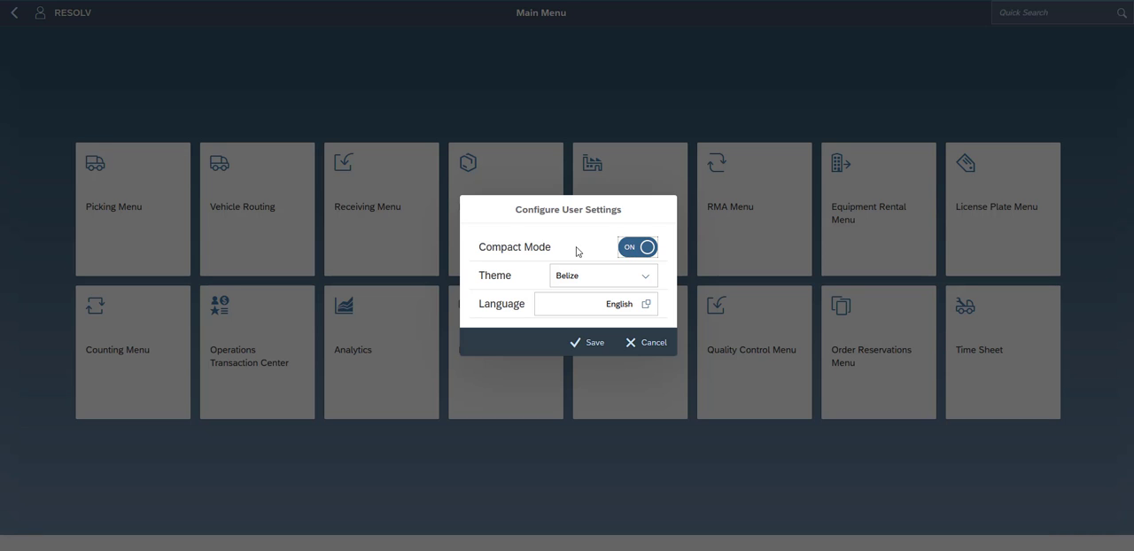
pyautogui.click(585, 341)
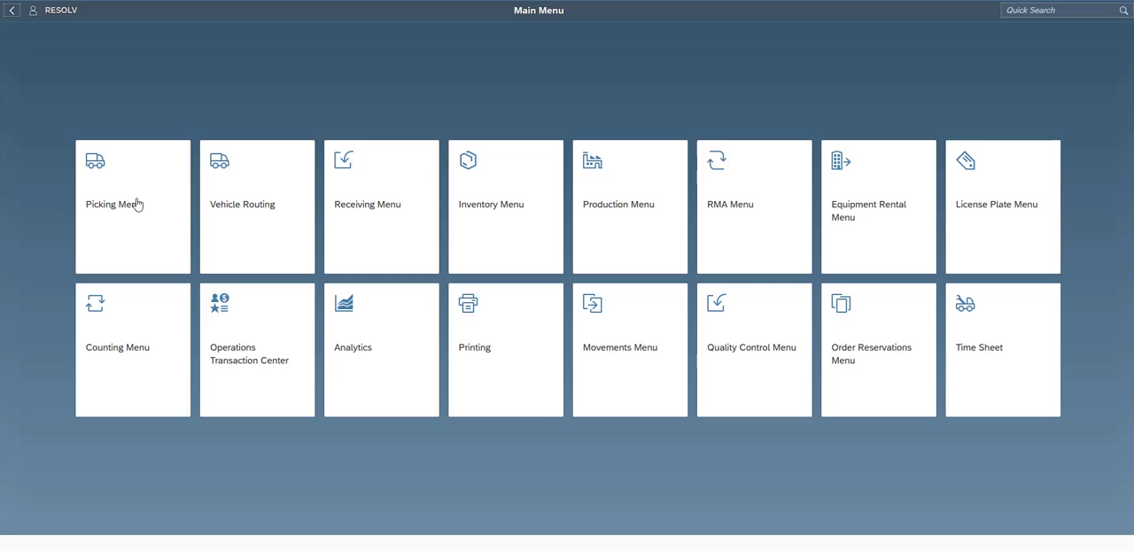
# - Examine the Sales Order Pick List screen's compact layout and return to the Picking Menu
pyautogui.click(138, 205)
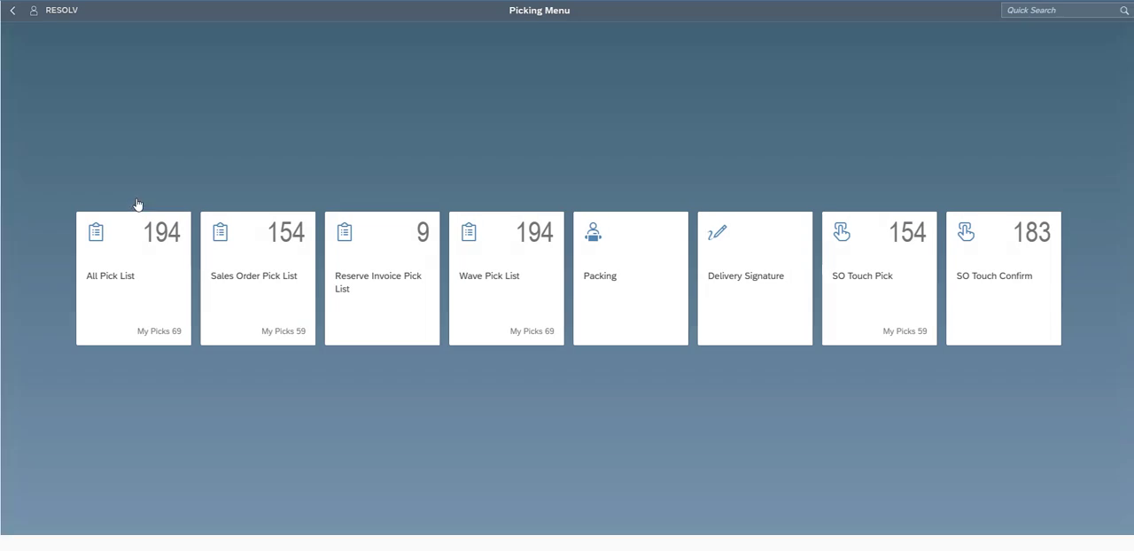
pyautogui.click(250, 267)
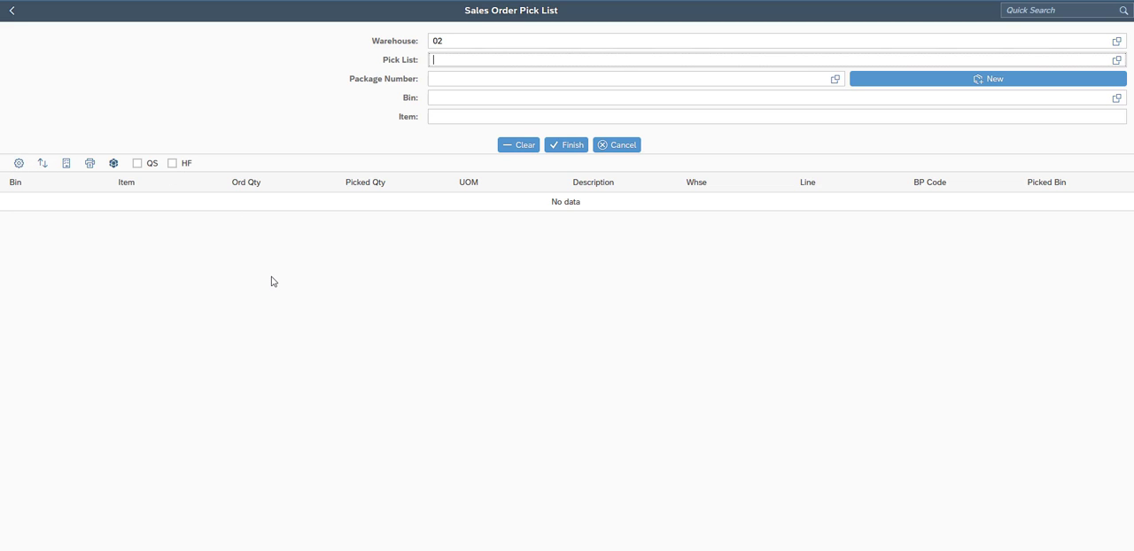
pyautogui.click(12, 10)
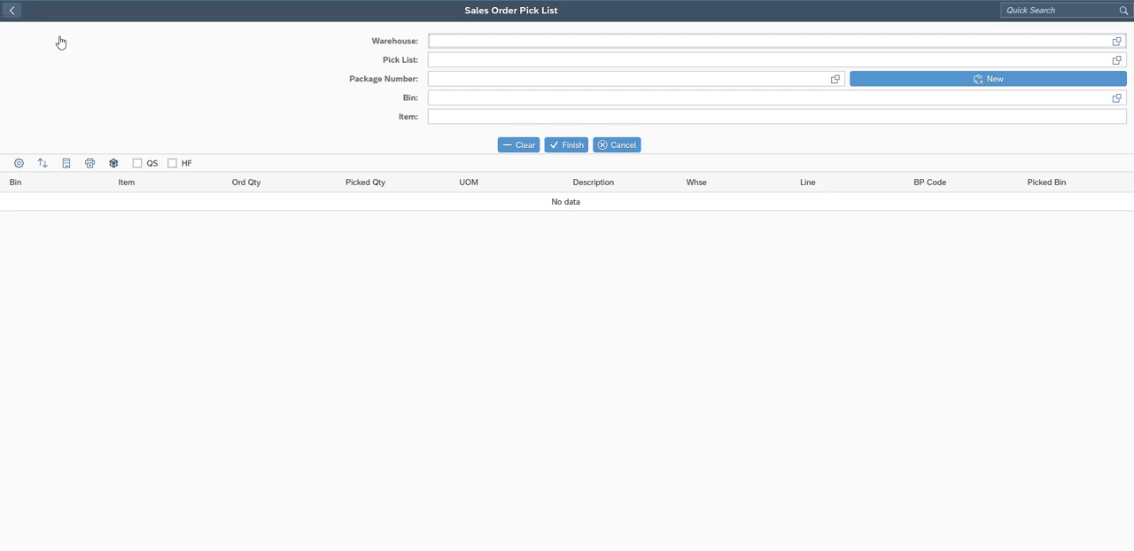
# - Turn off Compact Mode in the user settings, save, and view the Sales Order Pick List in its standard layout
pyautogui.click(33, 12)
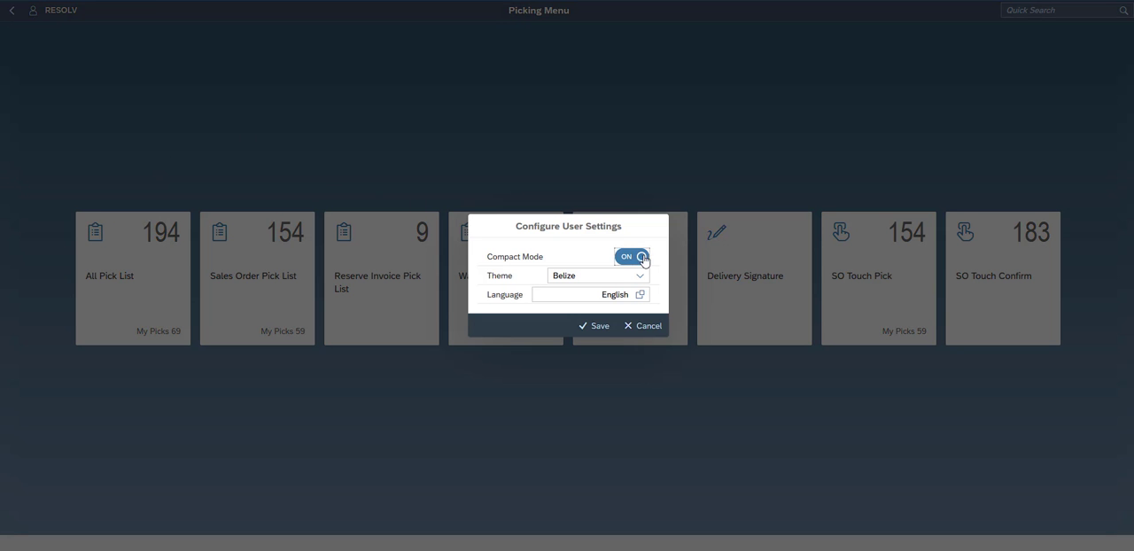
pyautogui.click(640, 259)
pyautogui.click(585, 325)
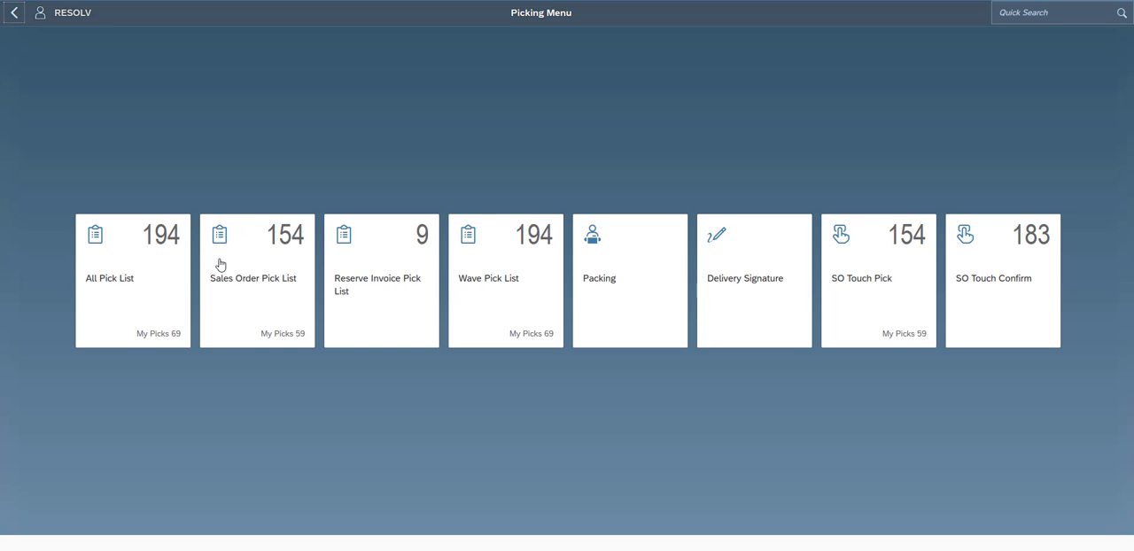
pyautogui.click(279, 278)
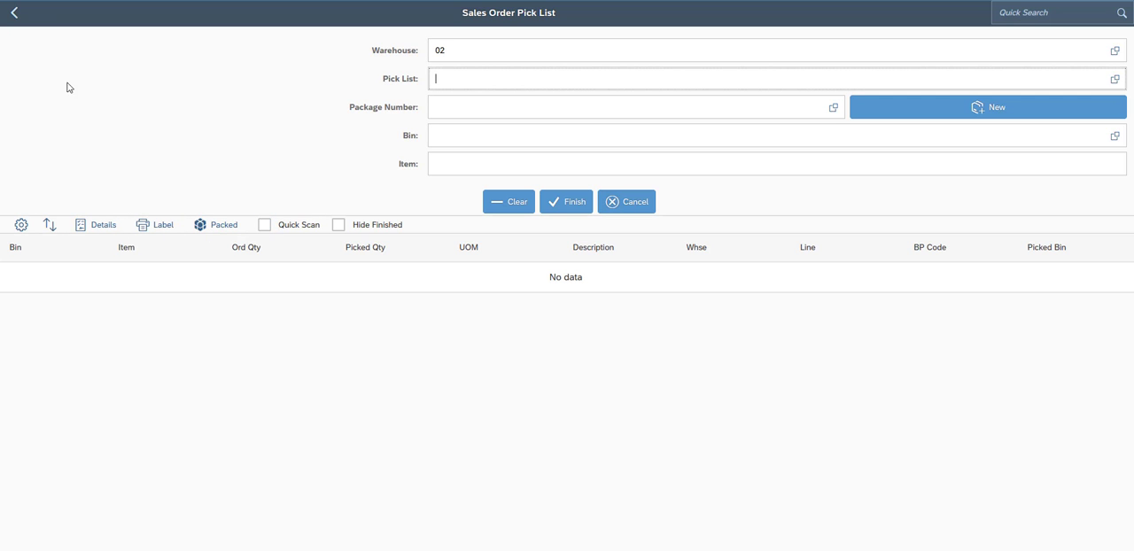
pyautogui.click(14, 12)
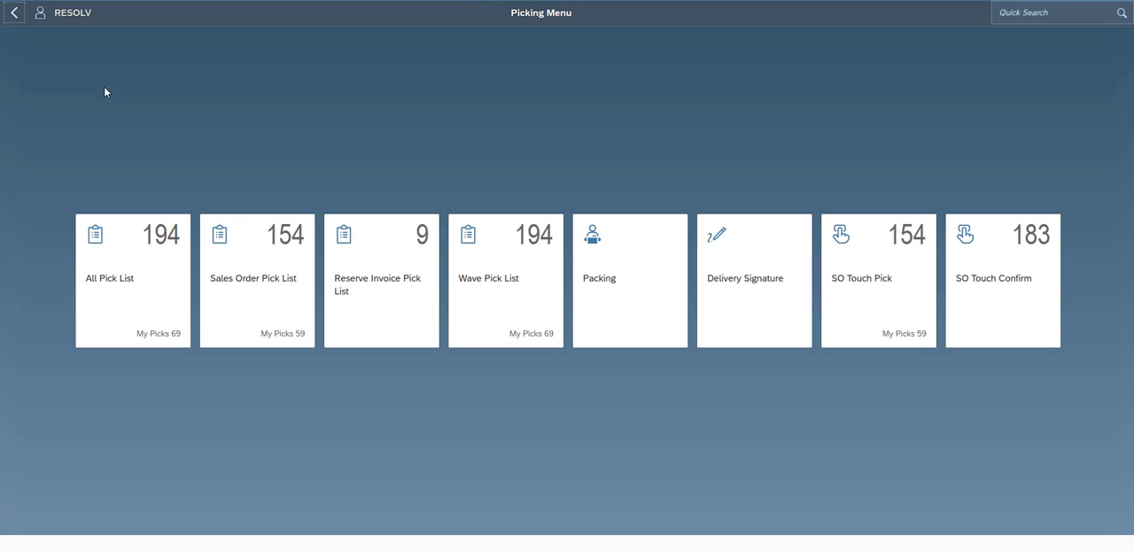
# - Set the theme to High Contrast White in the user settings and save it
pyautogui.click(40, 18)
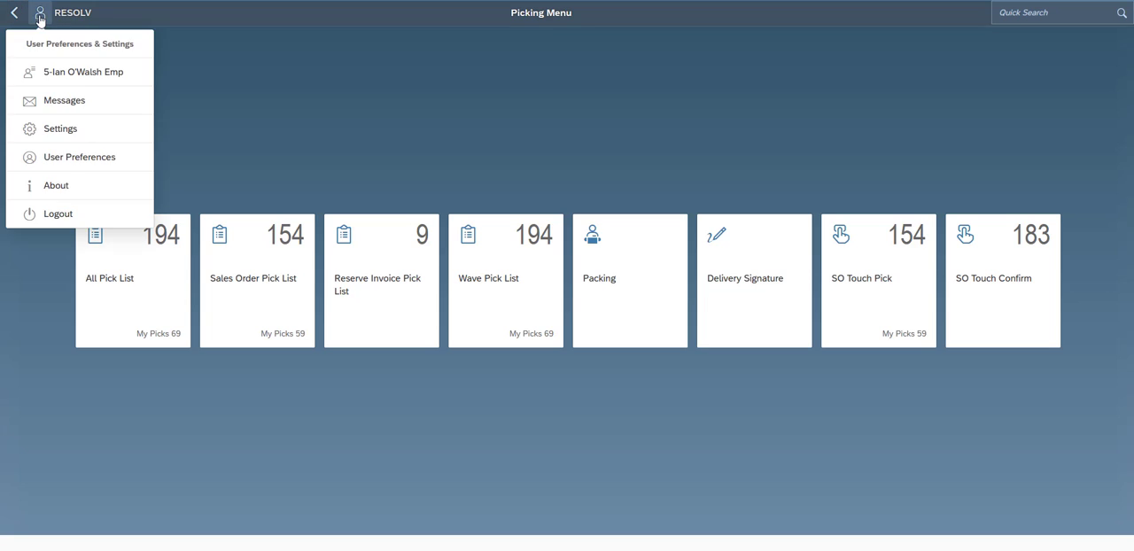
pyautogui.click(61, 129)
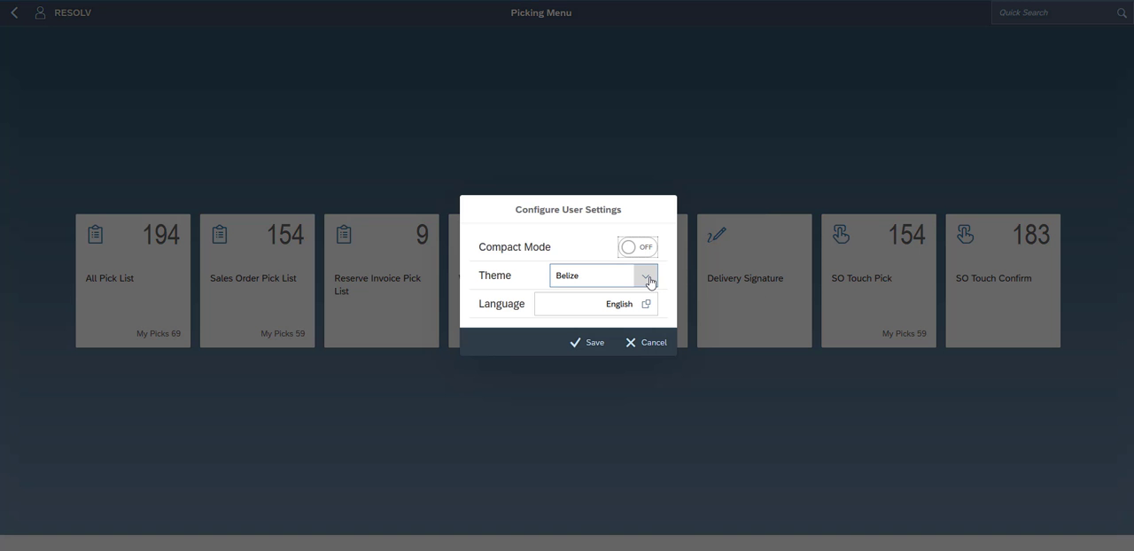
pyautogui.click(649, 280)
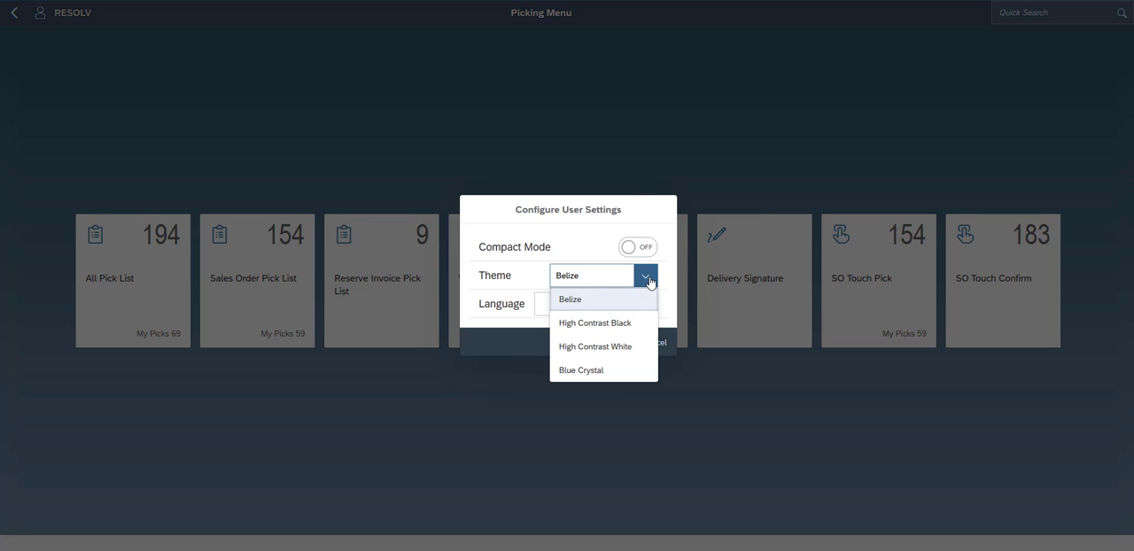
pyautogui.click(603, 347)
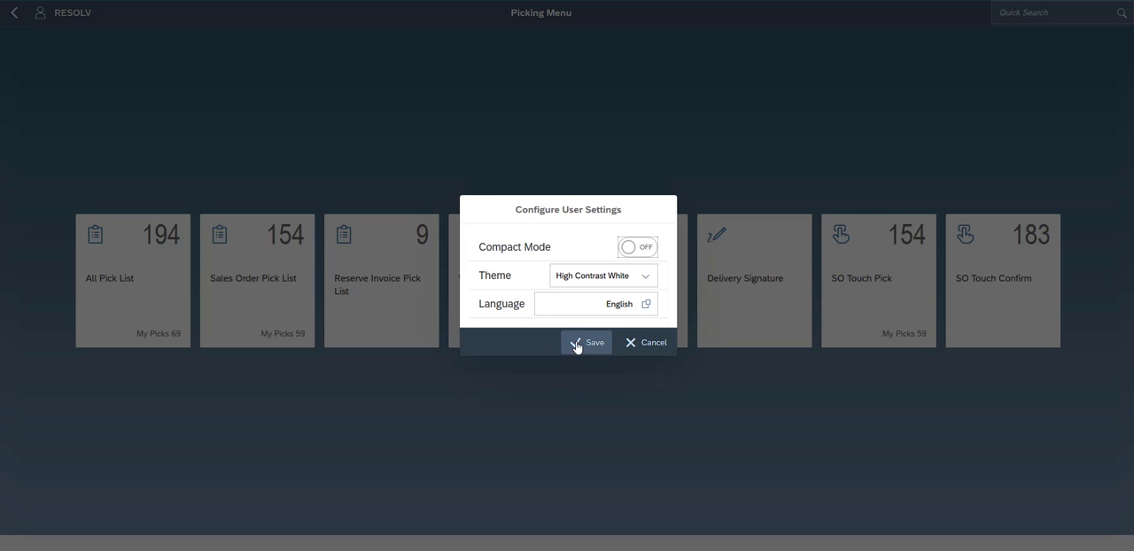
pyautogui.click(576, 345)
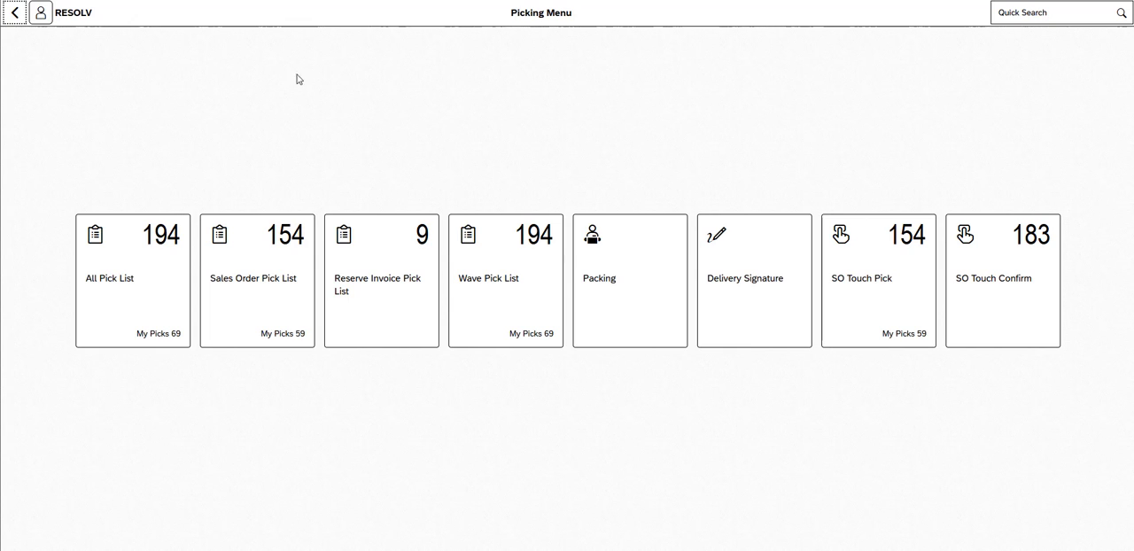
# - Set the theme back to Belize in the user settings
pyautogui.click(42, 14)
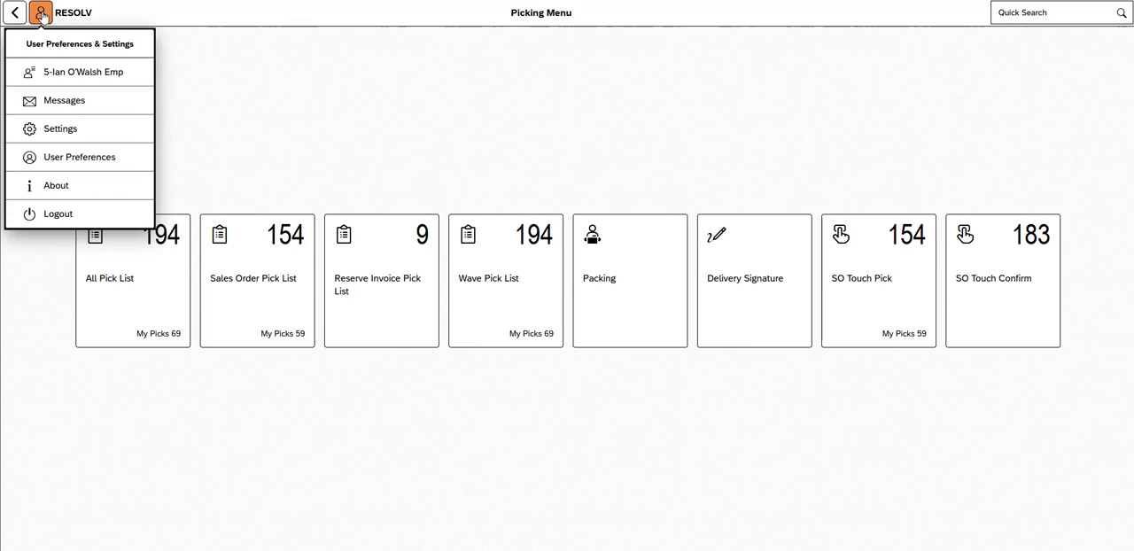
pyautogui.click(51, 131)
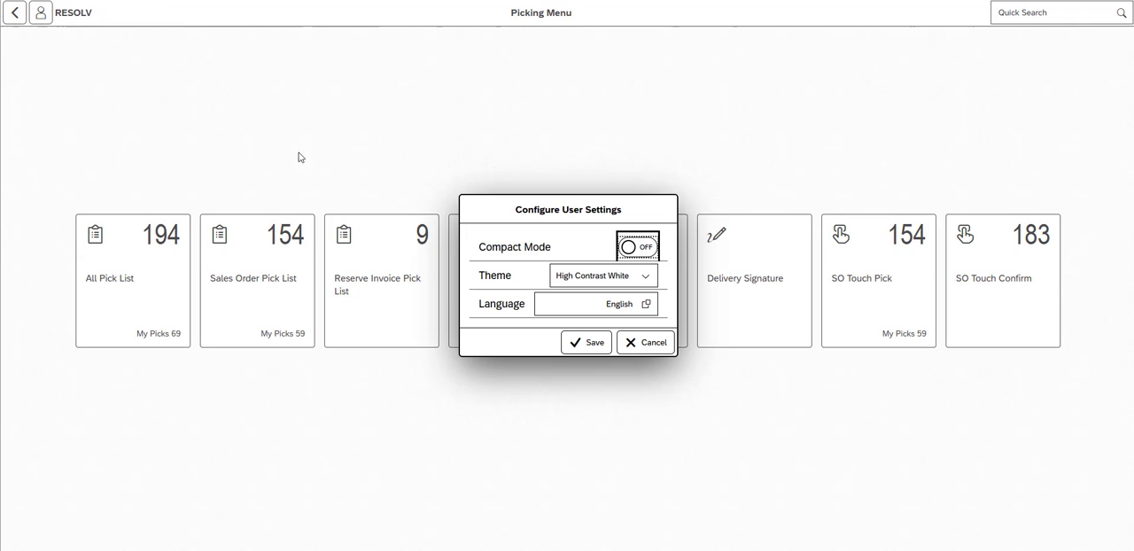
pyautogui.click(645, 276)
pyautogui.click(596, 319)
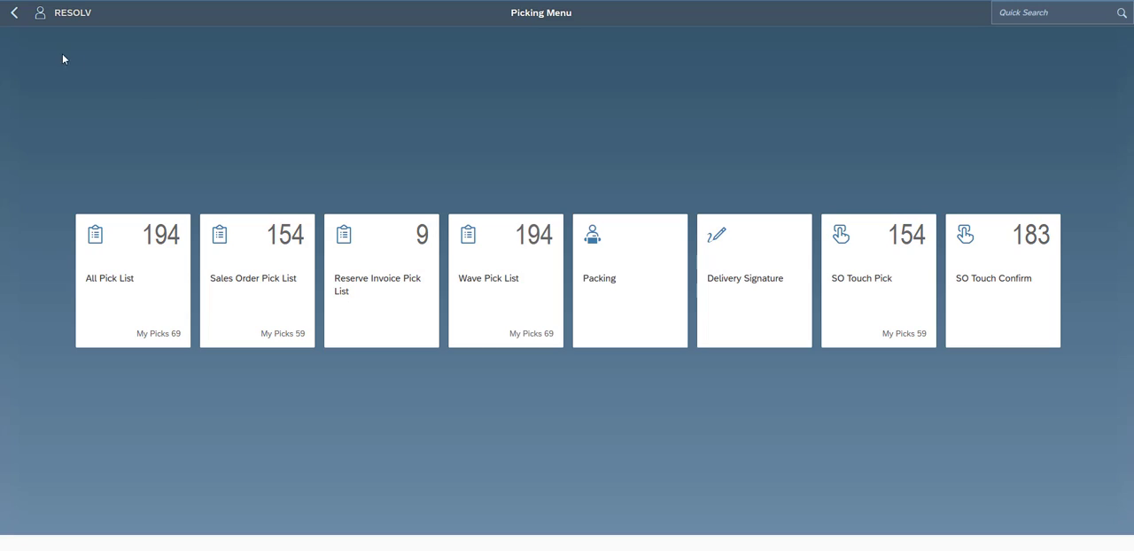
# - Review the compact mode, theme and language options in the user settings and close them without saving
pyautogui.click(41, 16)
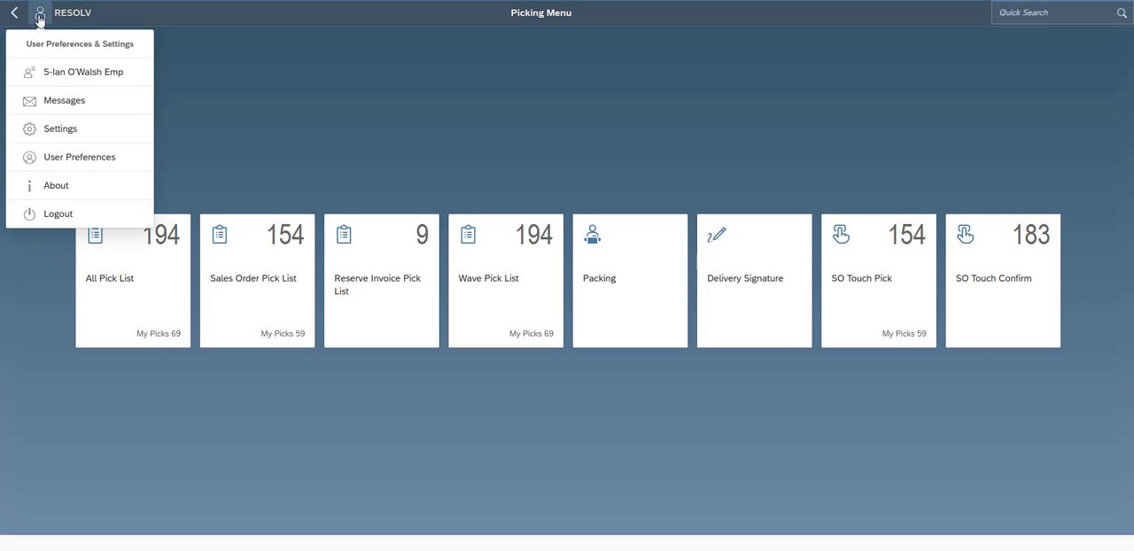
pyautogui.click(60, 133)
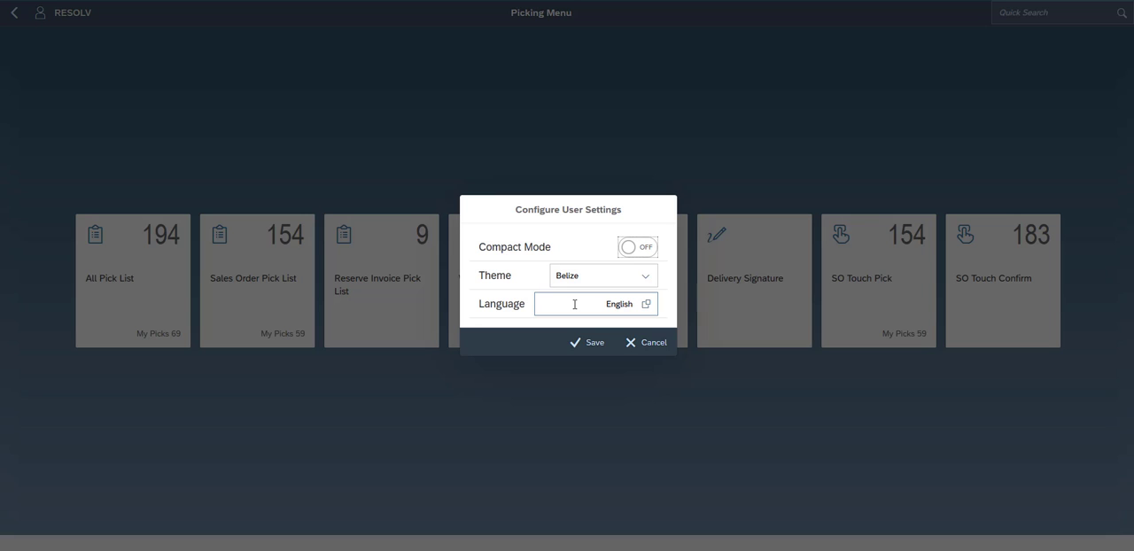
pyautogui.click(652, 344)
# - Review the options in User Preferences and save them
pyautogui.click(40, 14)
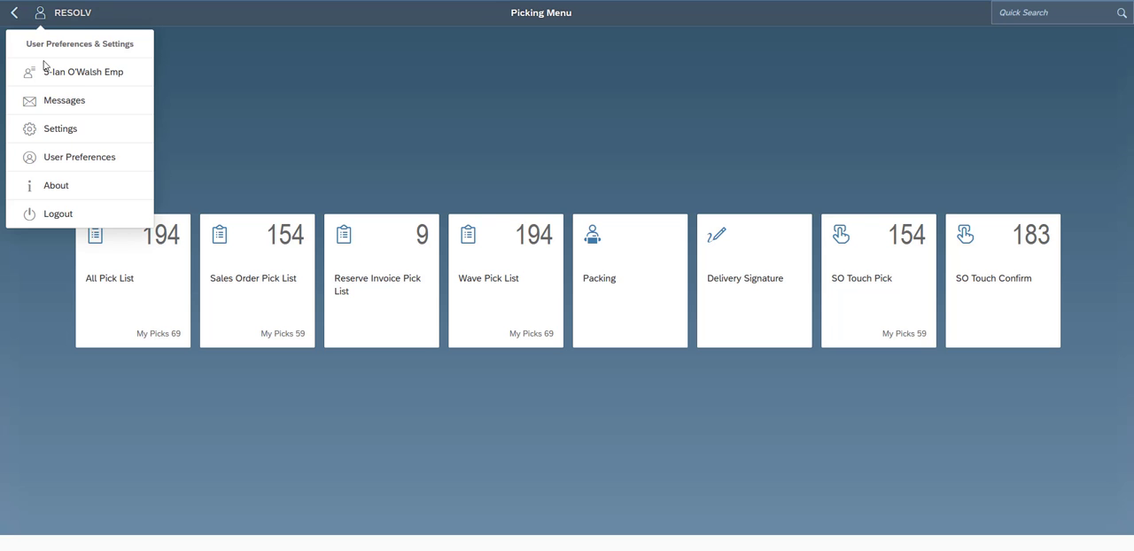
pyautogui.click(68, 164)
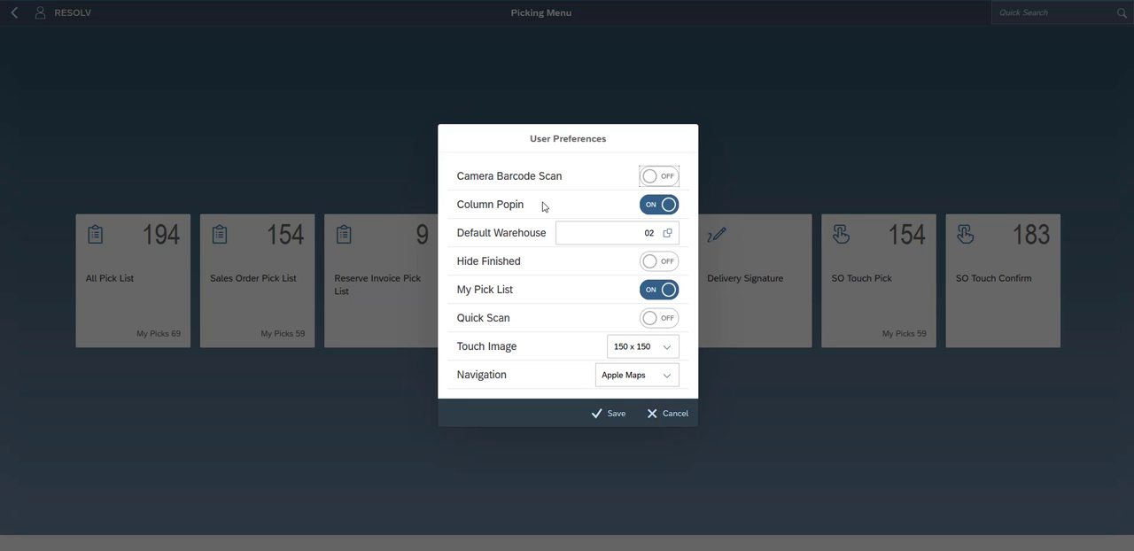
pyautogui.click(615, 413)
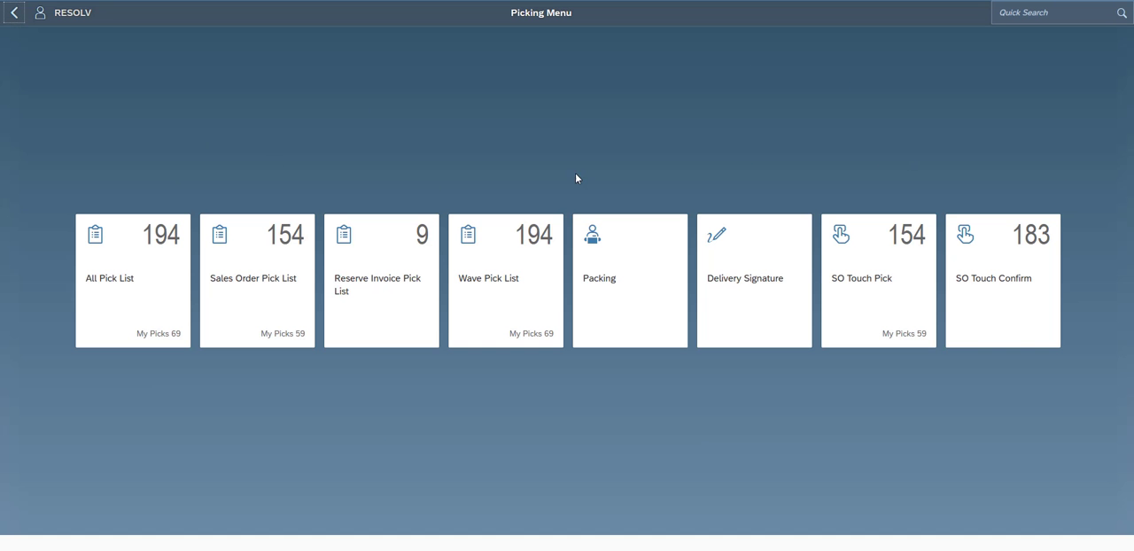
# - Open the Sales Order Pick List and browse the pick list lookup in the narrow browser window
pyautogui.click(276, 264)
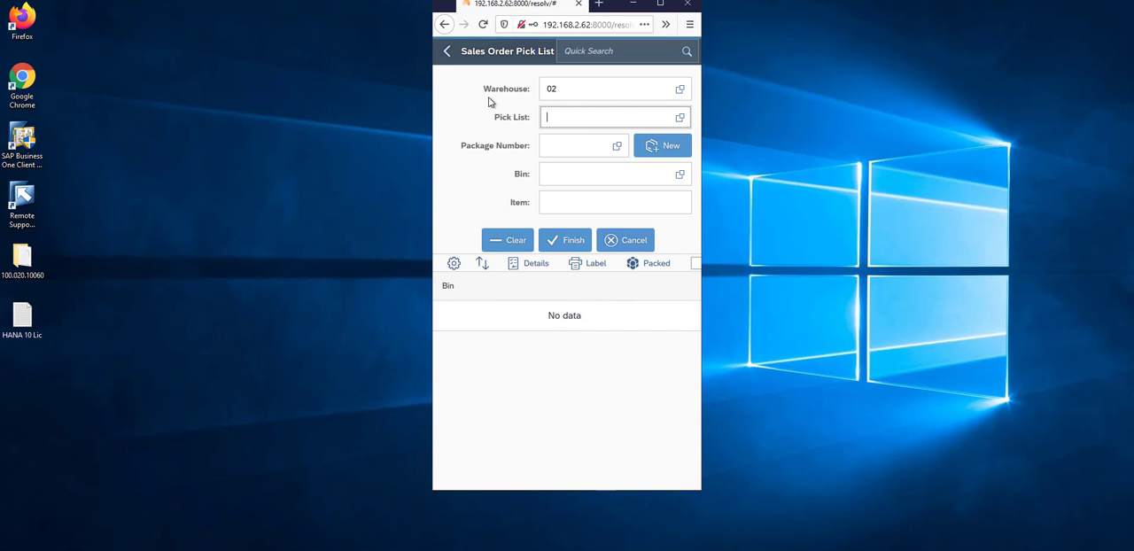
pyautogui.click(680, 120)
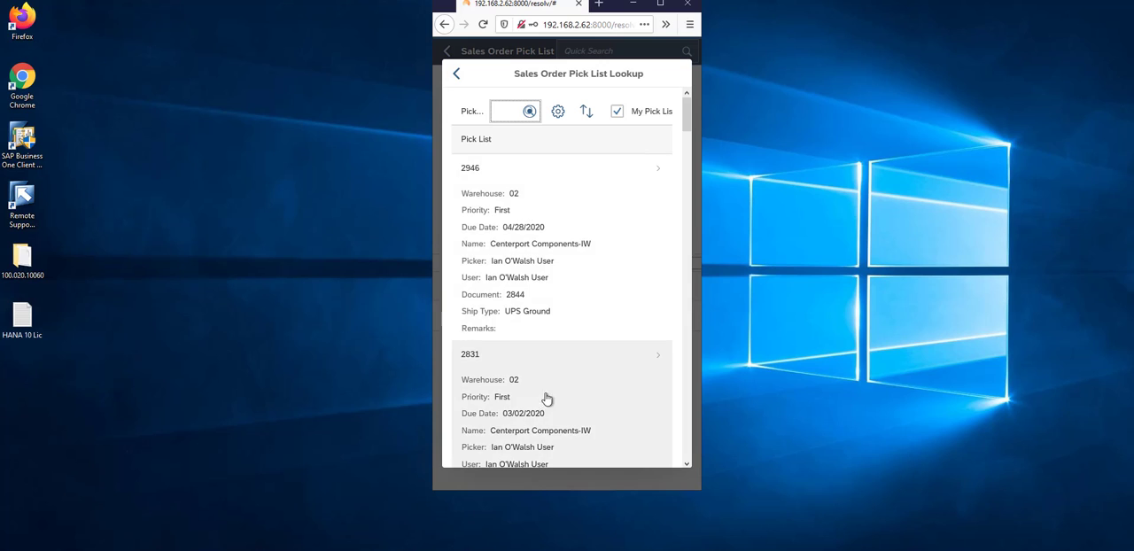
pyautogui.scroll(-3, 557, 270)
pyautogui.scroll(-5, 556, 271)
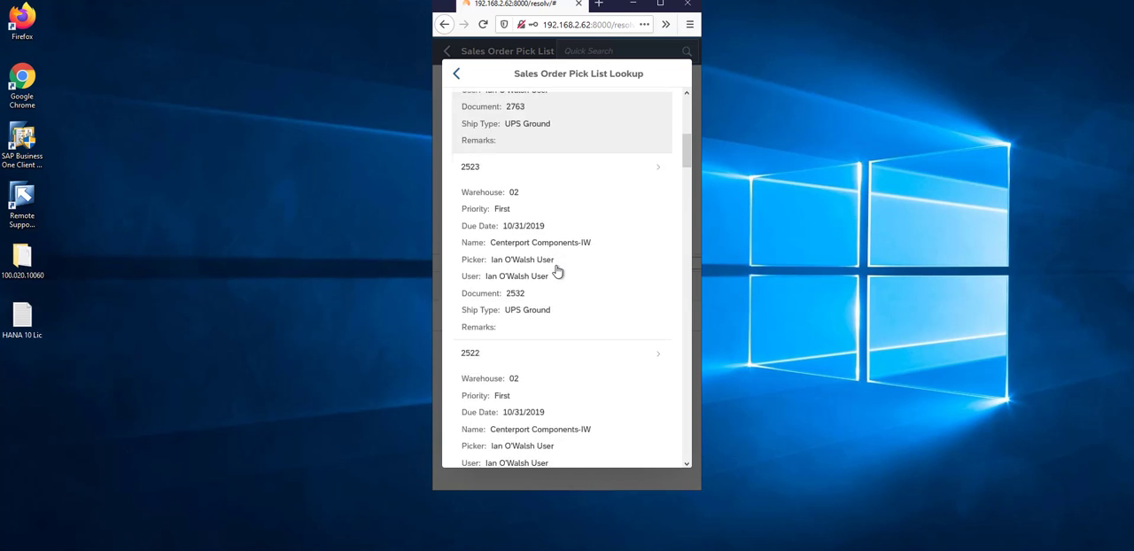
pyautogui.scroll(-4, 557, 270)
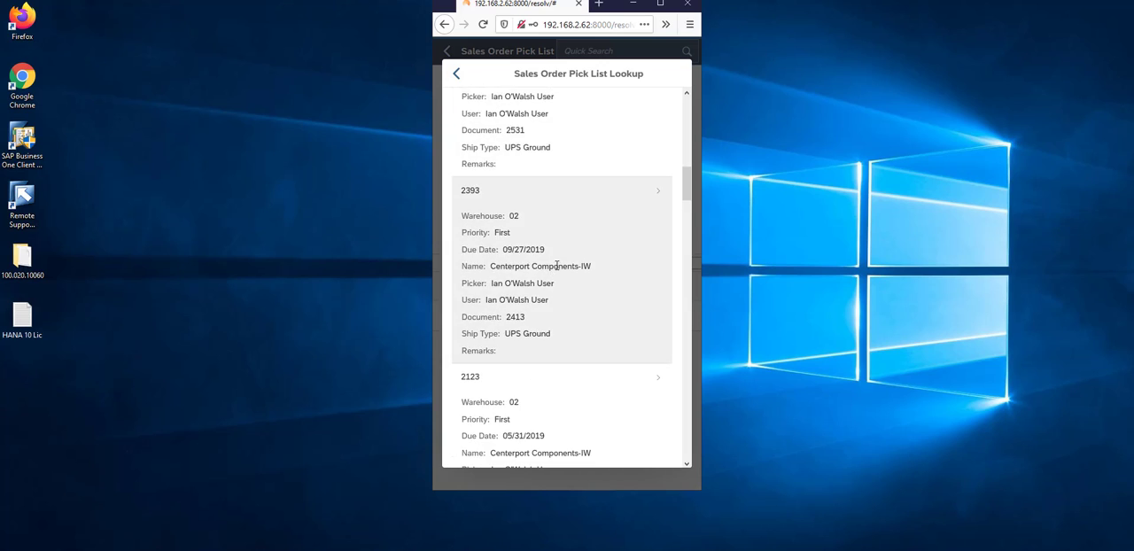
pyautogui.scroll(5, 557, 270)
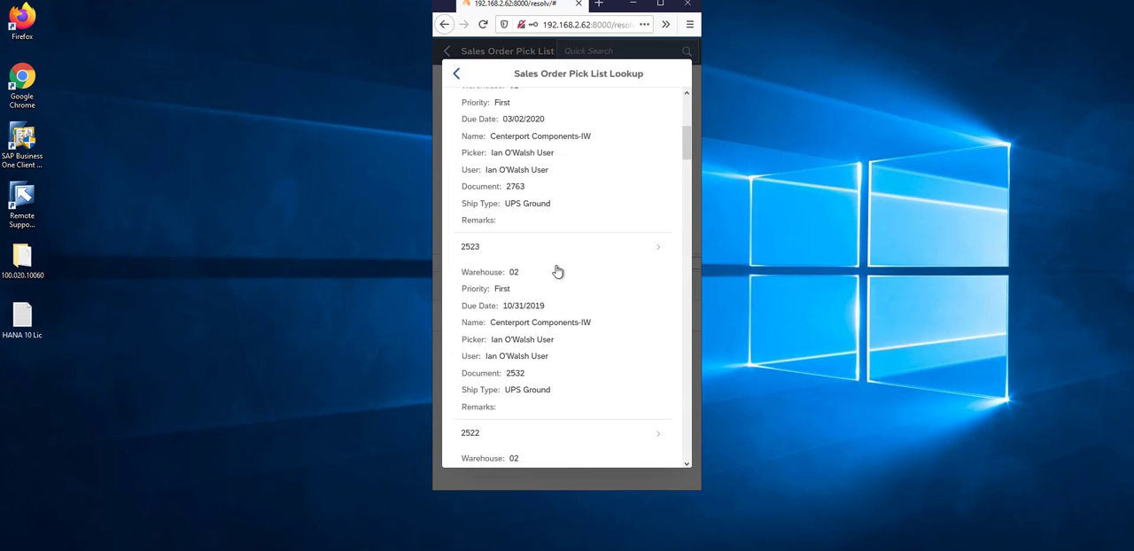
pyautogui.scroll(8, 557, 270)
pyautogui.click(541, 242)
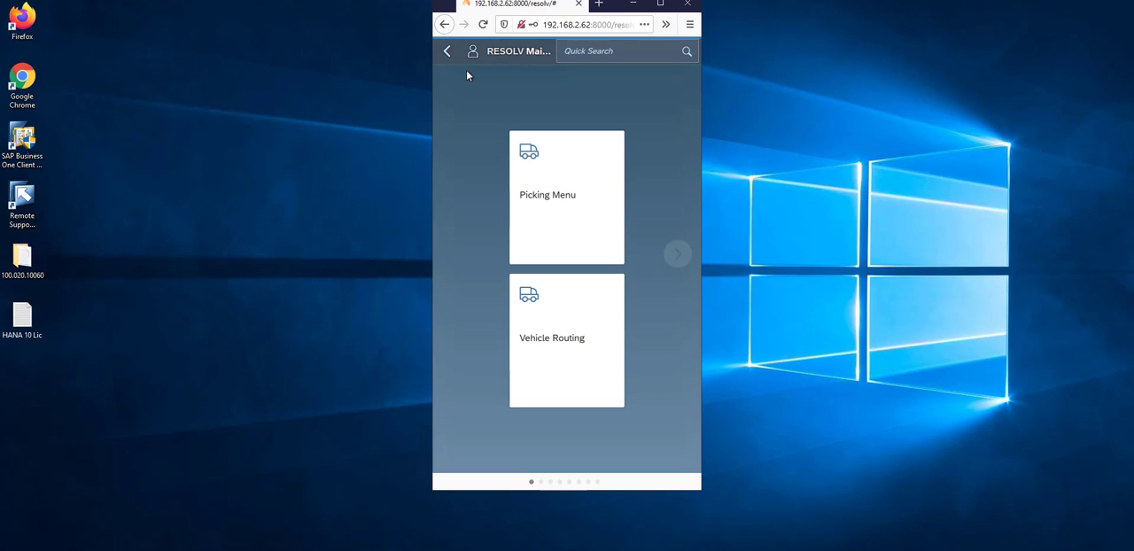
# - Turn off Column Popin in User Preferences and open the Sales Order Pick List lookup
pyautogui.click(473, 52)
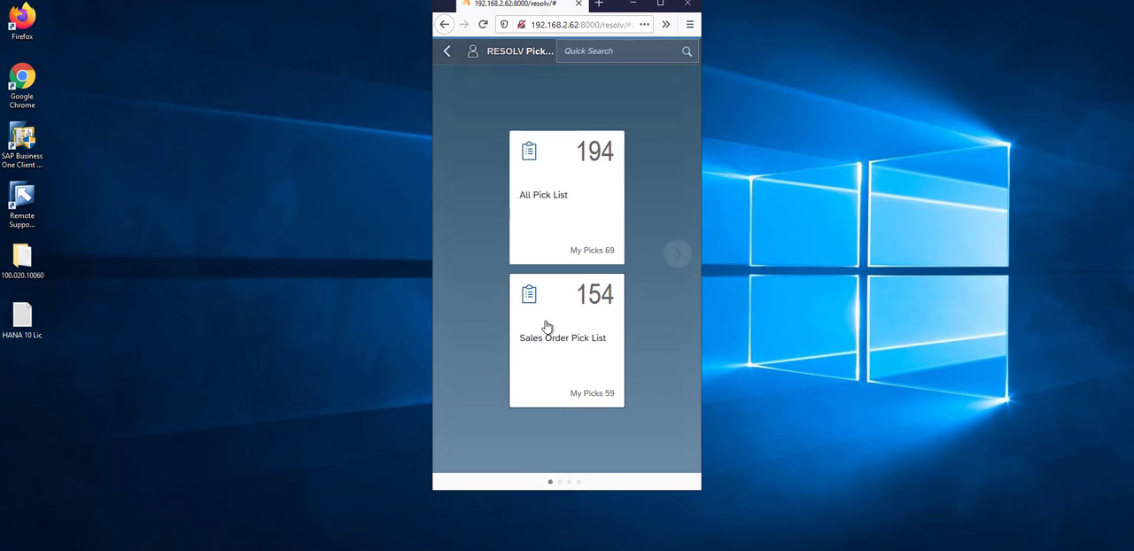
pyautogui.click(545, 326)
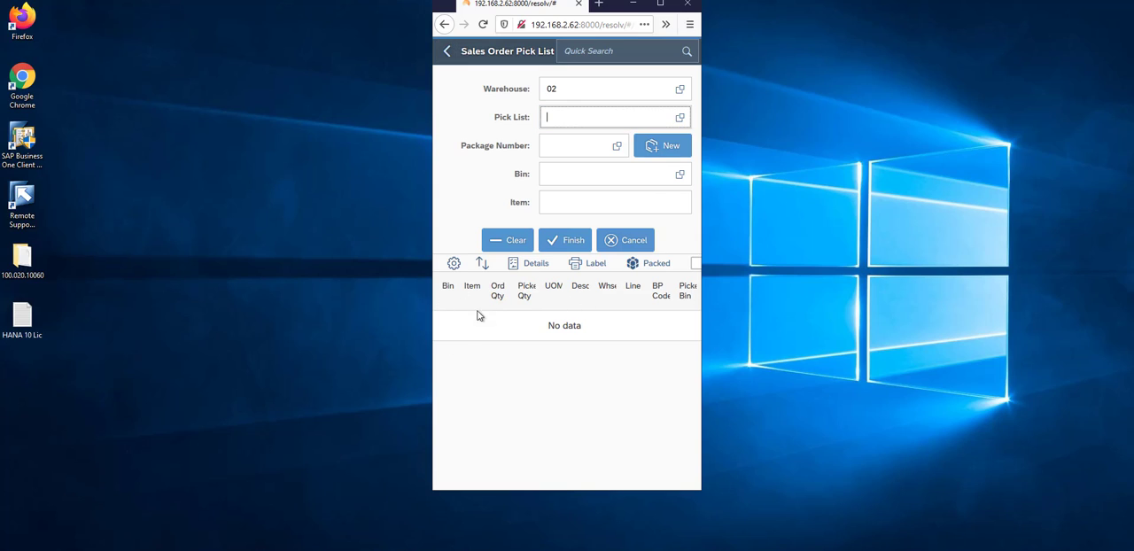
pyautogui.click(679, 118)
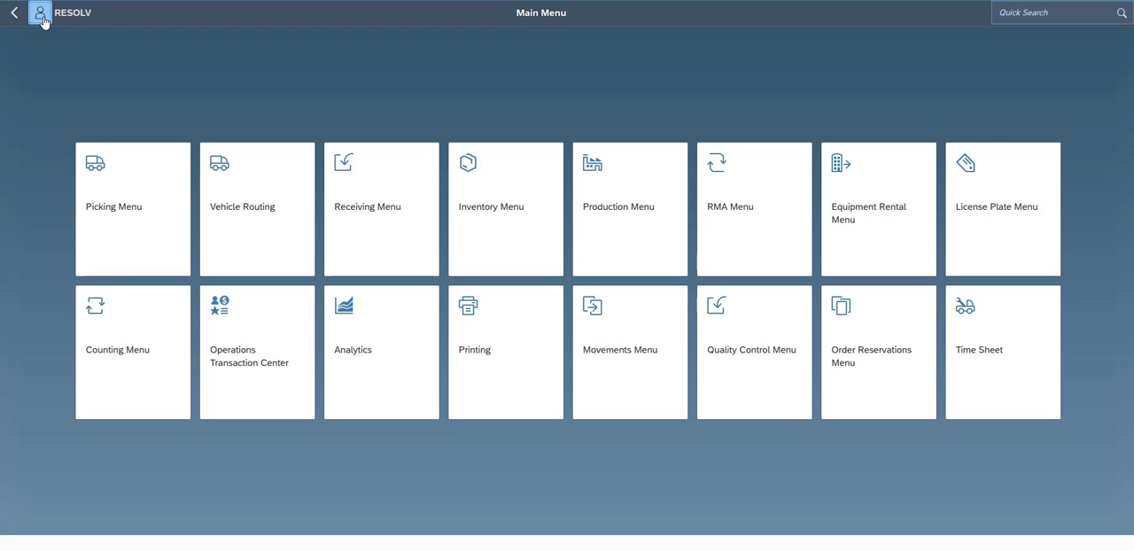
# - Turn on Hide Finished and Quick Scan in User Preferences and save the preferences
pyautogui.click(41, 17)
pyautogui.click(78, 156)
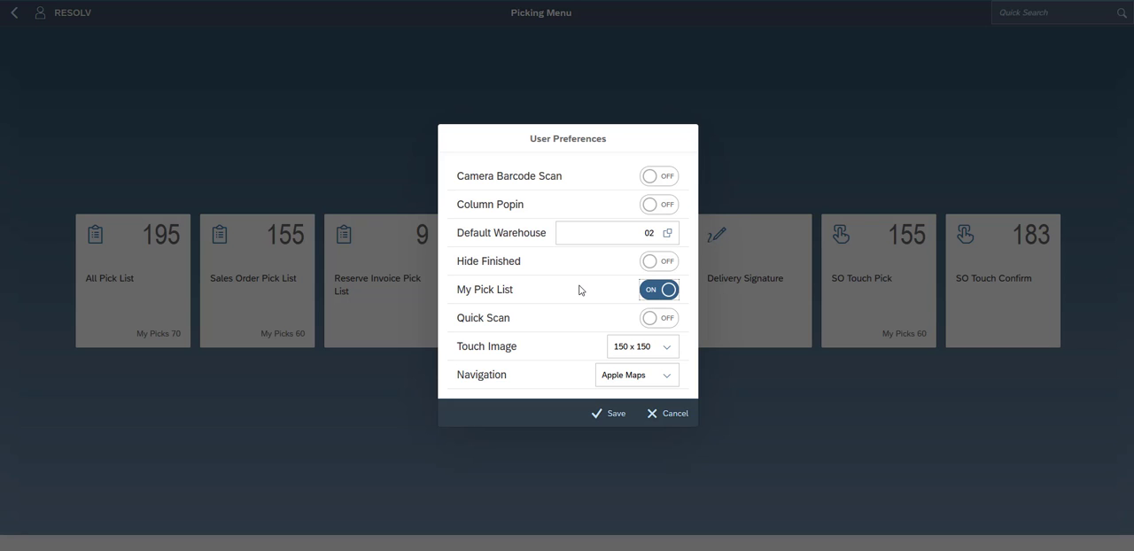
pyautogui.click(653, 263)
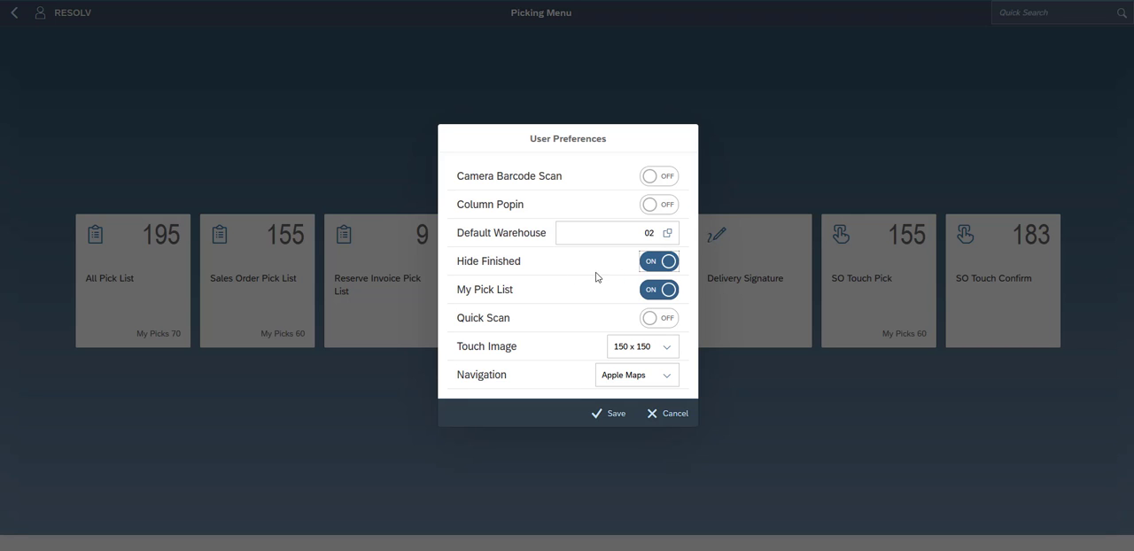
pyautogui.click(658, 323)
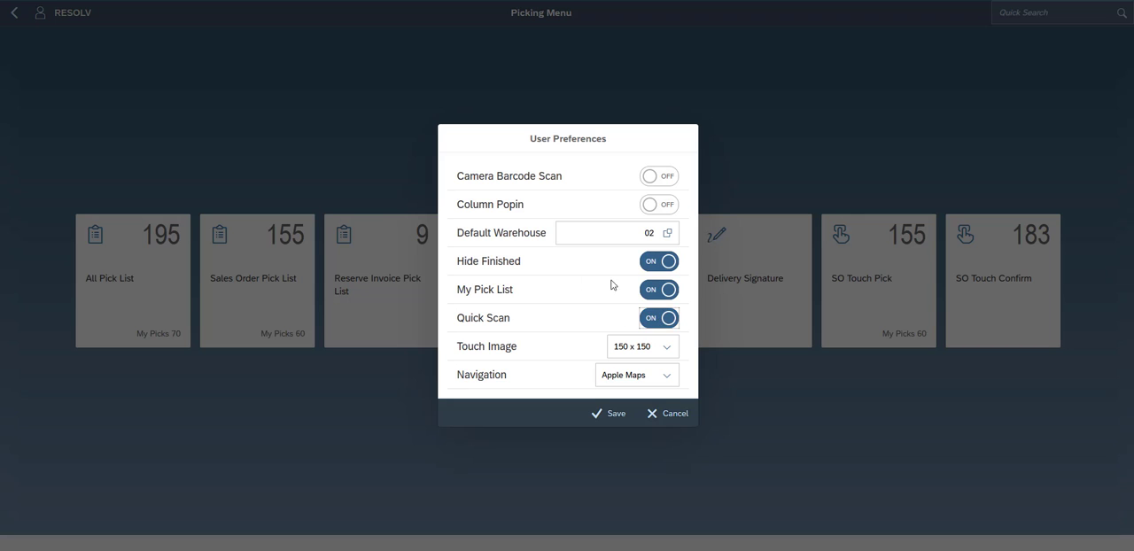
pyautogui.click(612, 414)
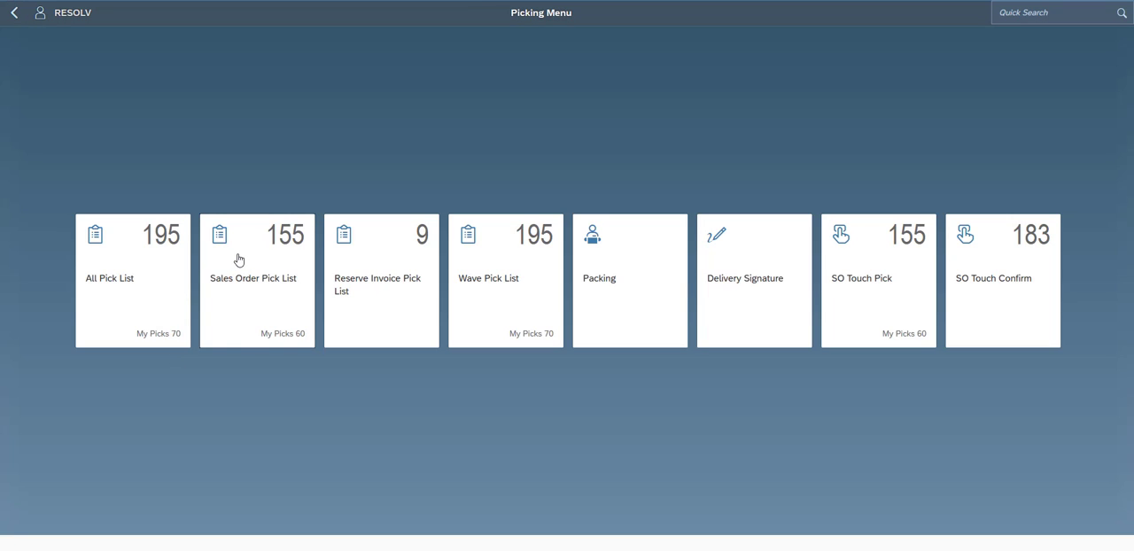
# - Open the Sales Order Pick List lookup and compare the listed pick lists with the My Pick List filter on and off
pyautogui.click(238, 259)
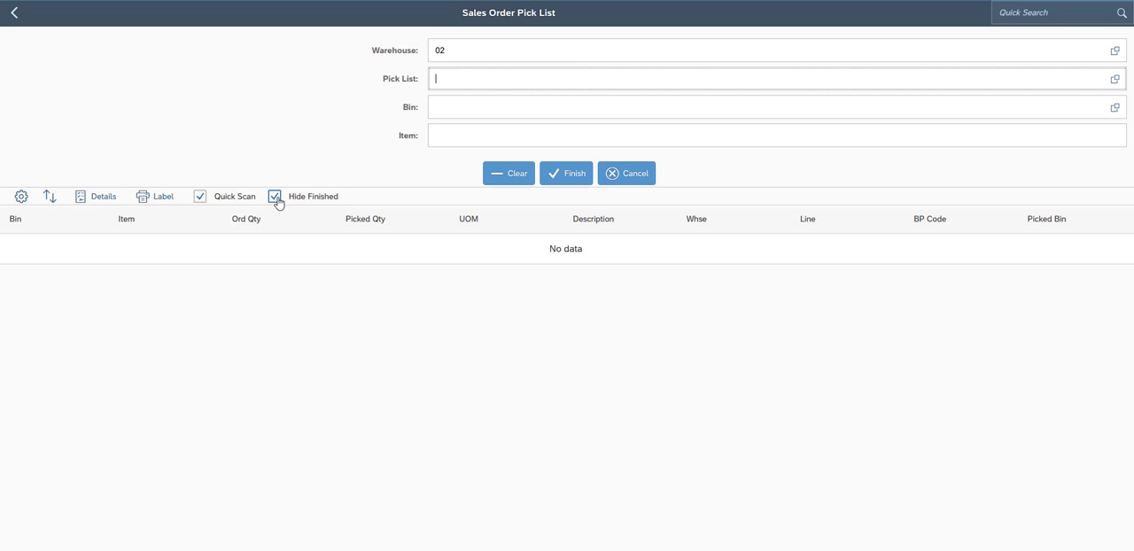
pyautogui.click(1113, 81)
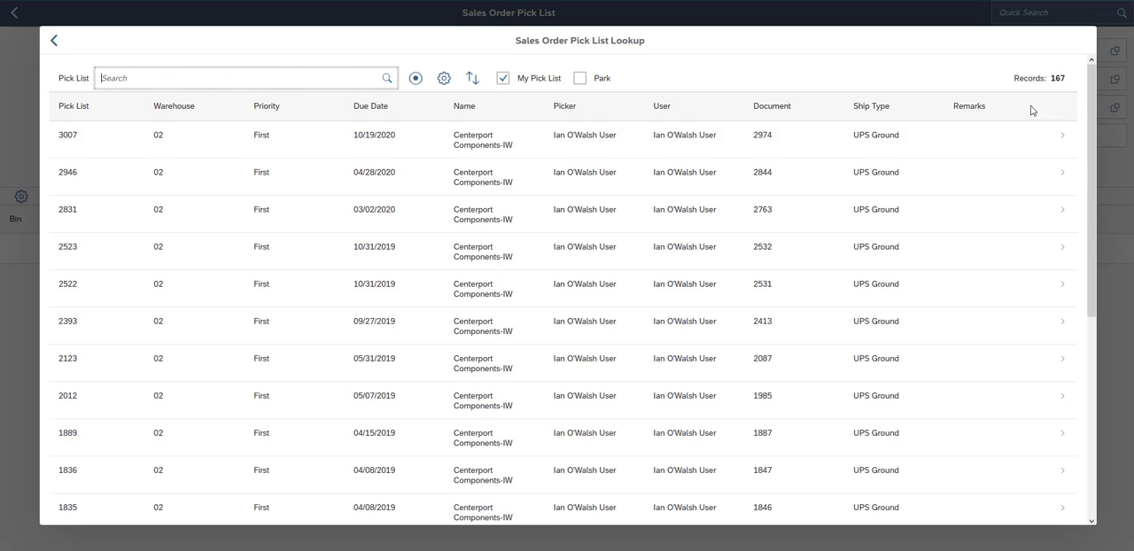
pyautogui.scroll(-5, 747, 234)
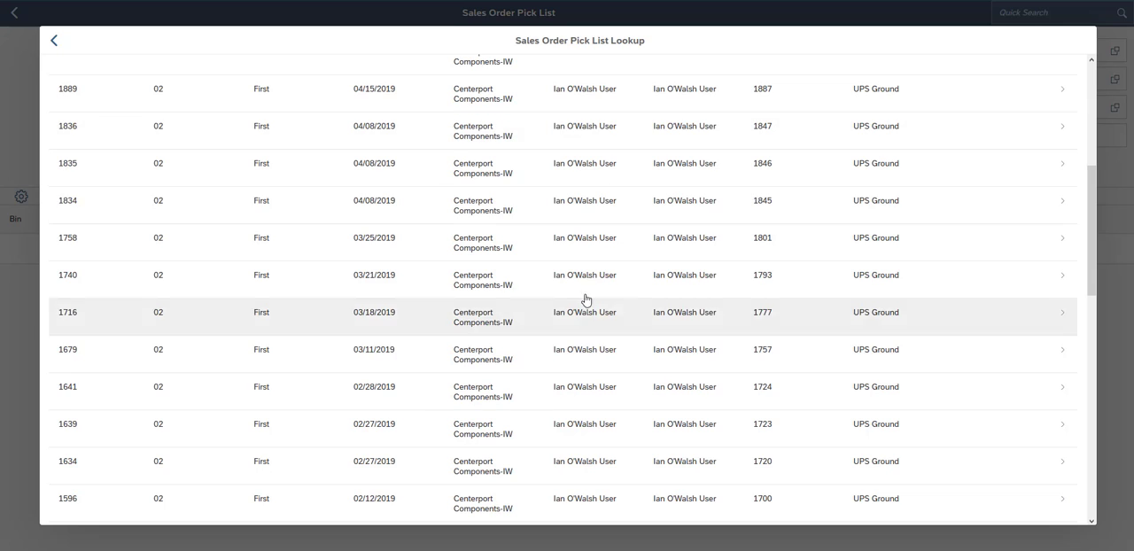
pyautogui.scroll(5, 589, 293)
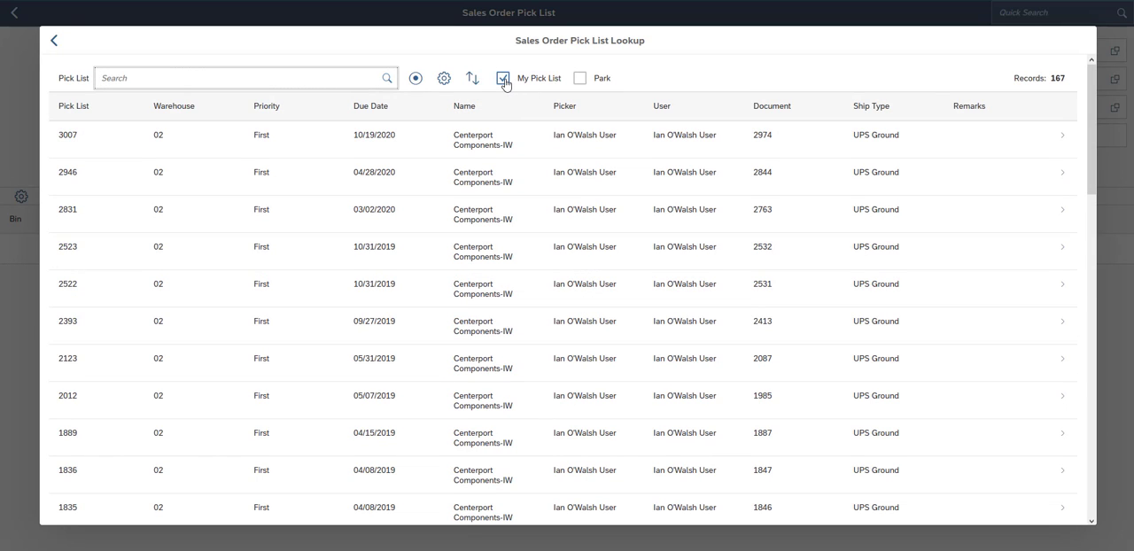
pyautogui.click(505, 79)
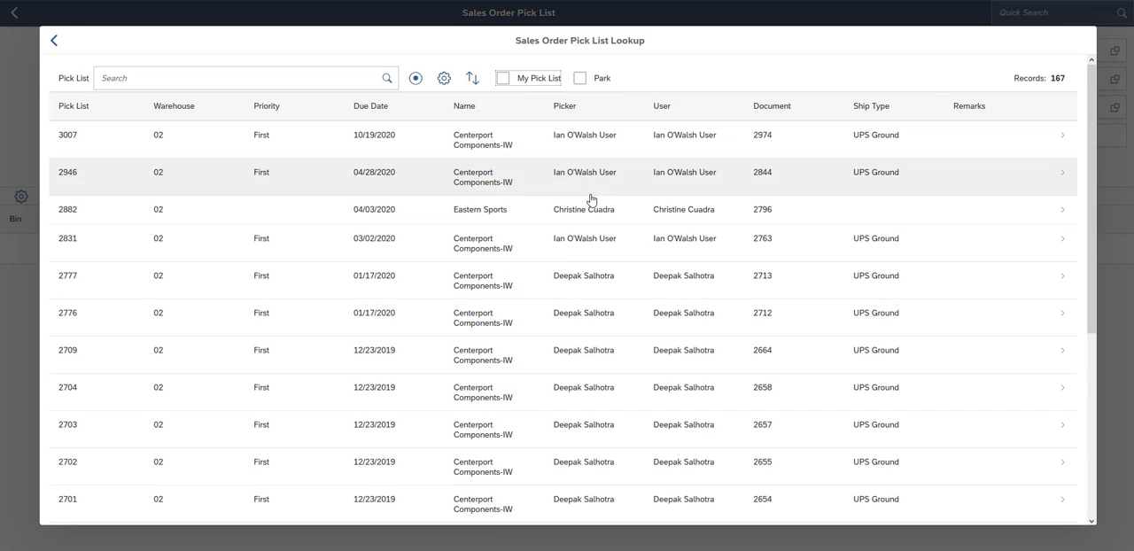
pyautogui.scroll(-3, 595, 257)
pyautogui.scroll(3, 594, 258)
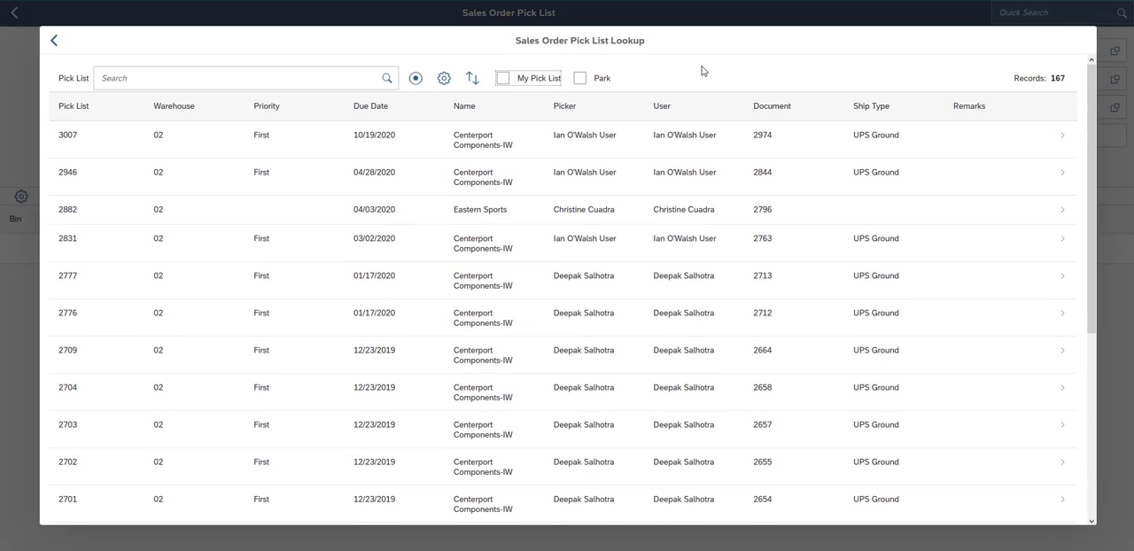
pyautogui.click(504, 78)
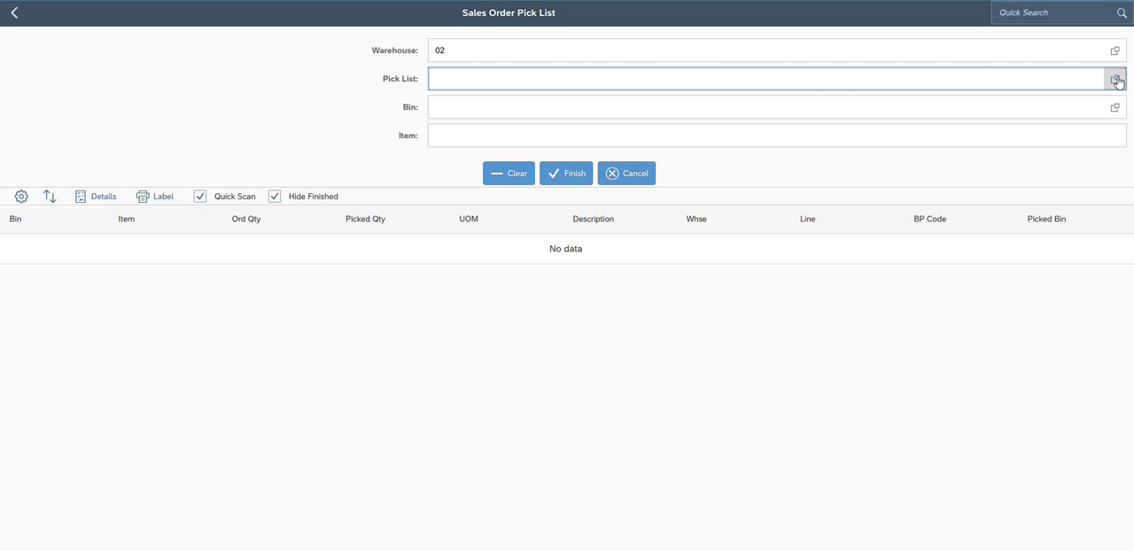
# - Load pick list 3007 and add a pick of 1.000 6Pack of item ps001 from bin 02-B-5
pyautogui.click(1119, 81)
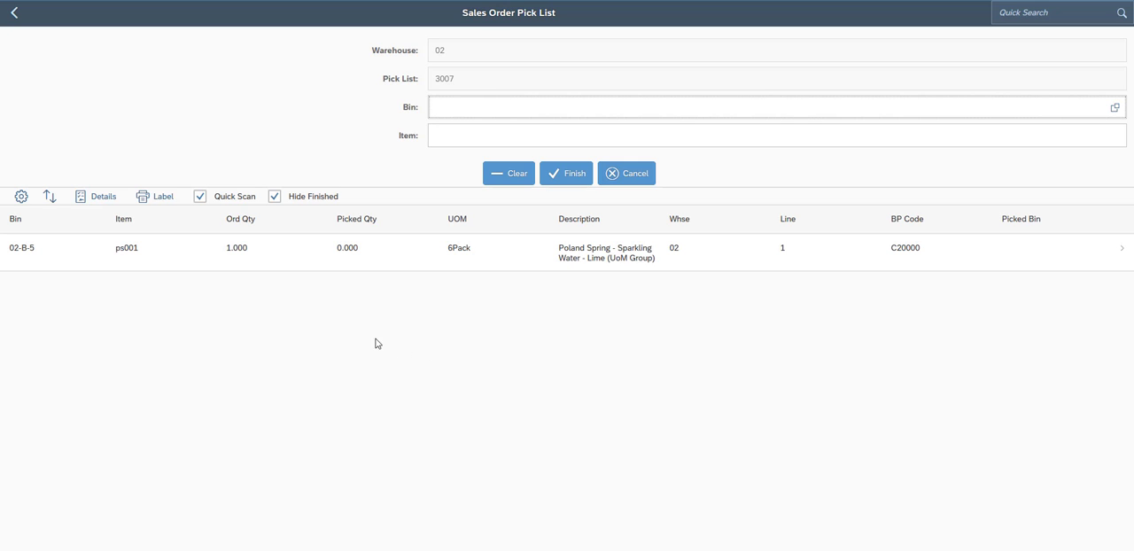
pyautogui.click(340, 256)
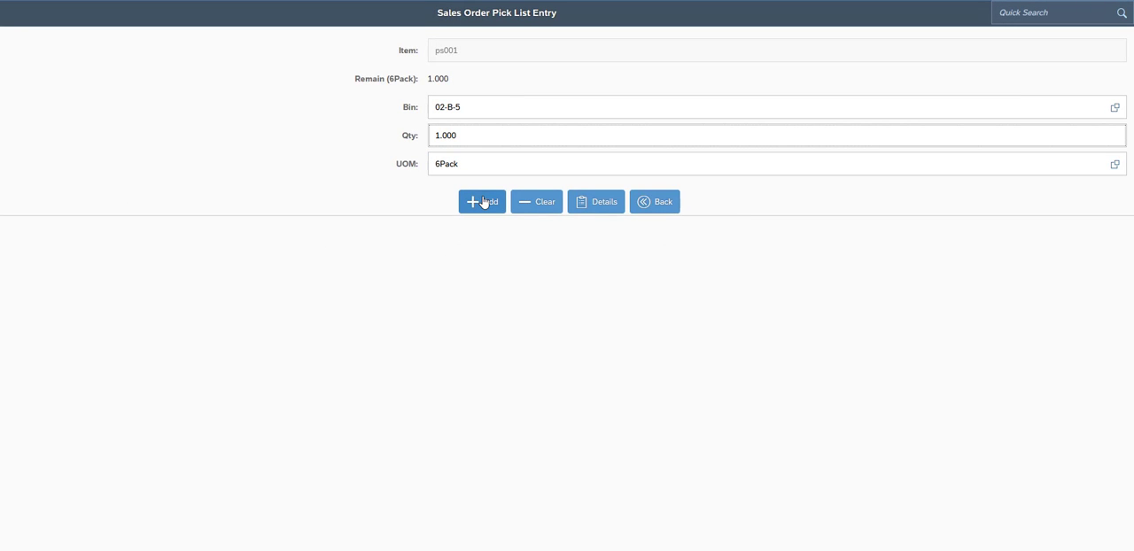
pyautogui.click(485, 202)
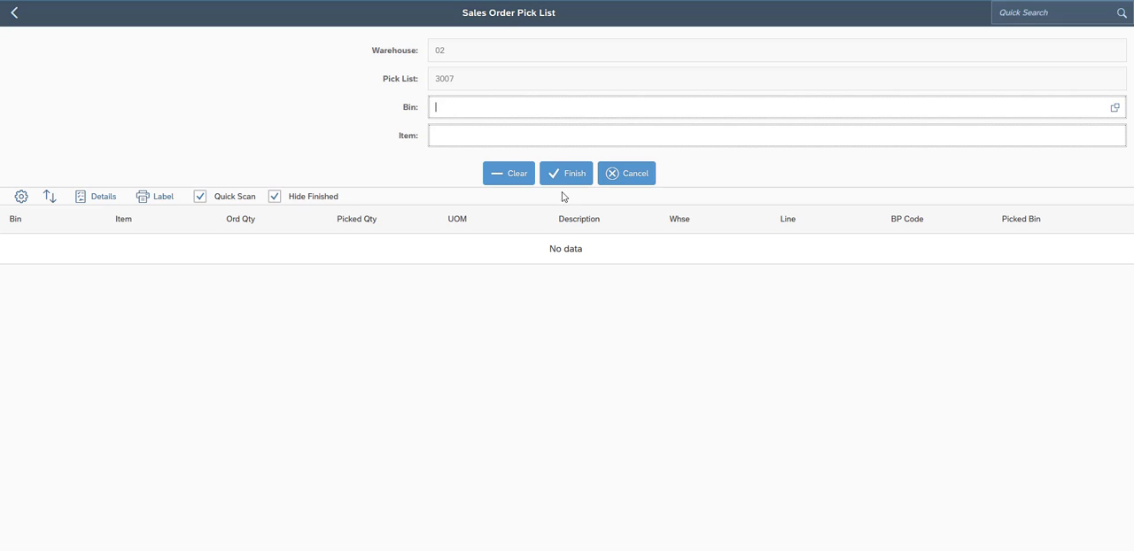
# - Toggle Hide Finished on the pick list to compare the views, leaving it off to show finished lines
pyautogui.click(275, 197)
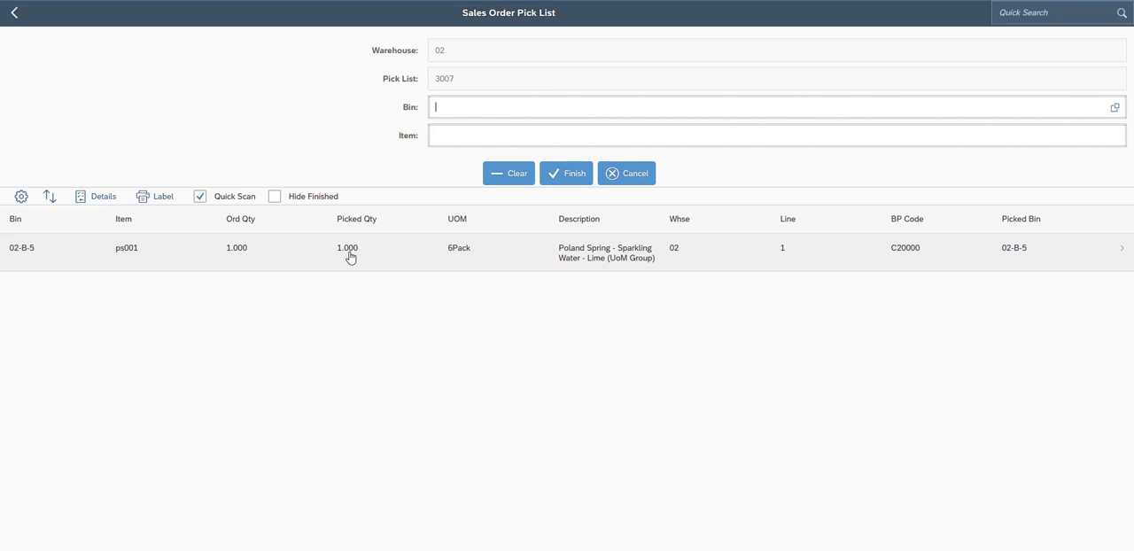
pyautogui.click(276, 198)
pyautogui.click(275, 197)
# - Review the Touch Image sizes and Navigation app choices in User Preferences and close them without saving
pyautogui.click(14, 12)
pyautogui.click(39, 14)
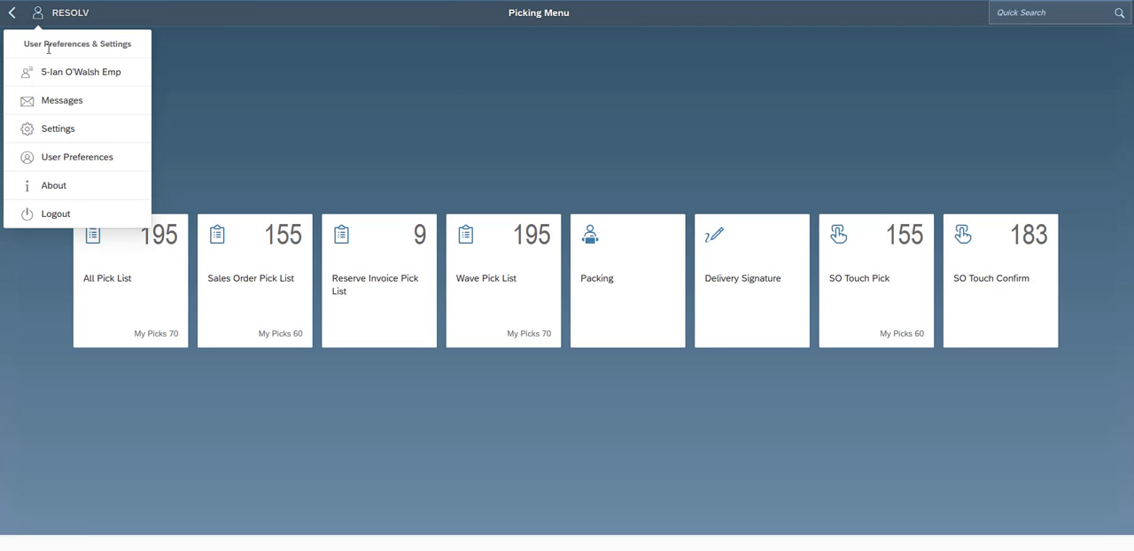
pyautogui.click(83, 160)
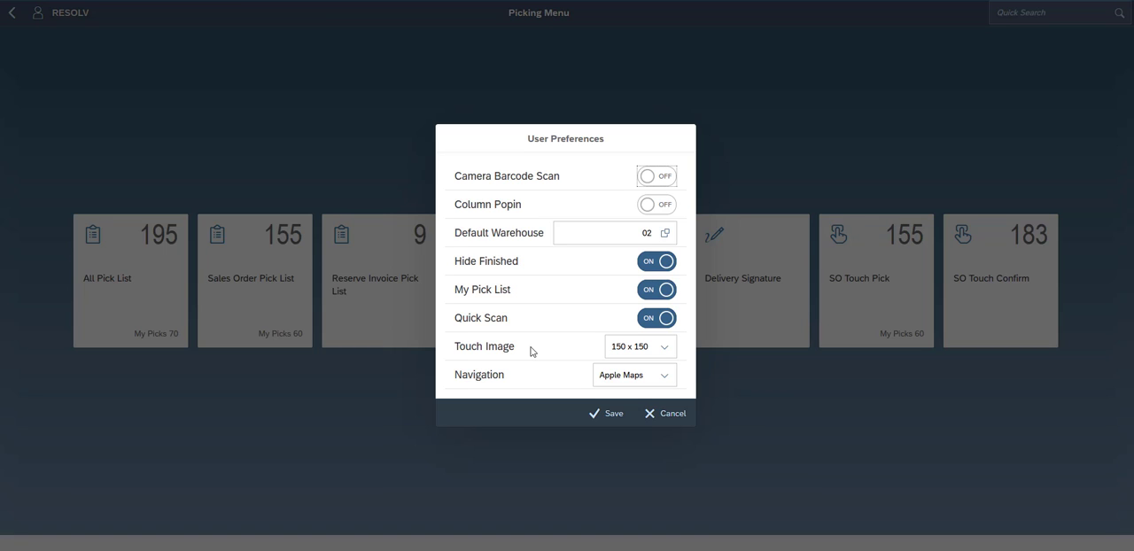
pyautogui.click(663, 347)
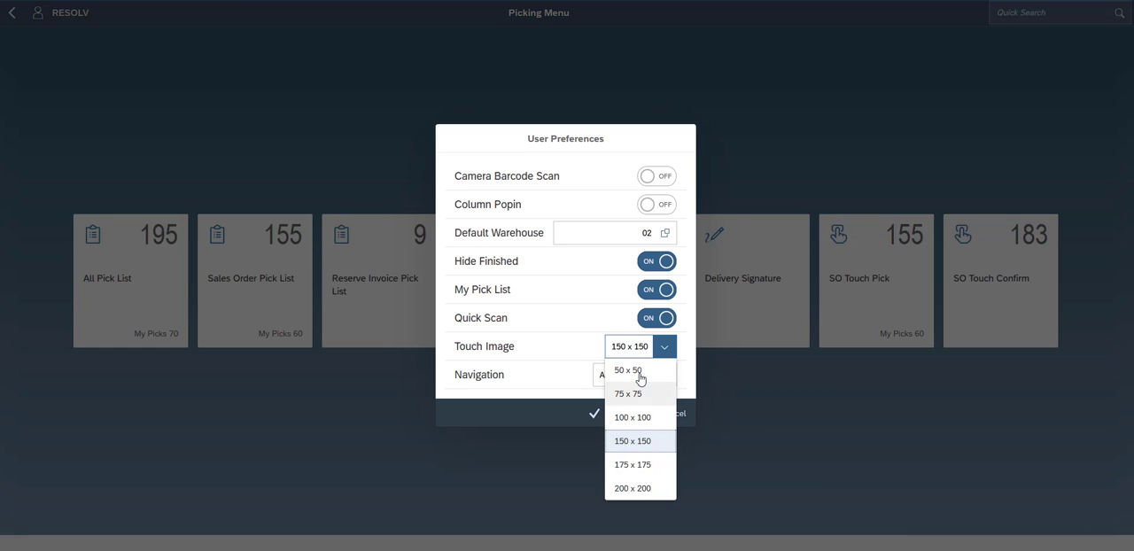
pyautogui.click(586, 138)
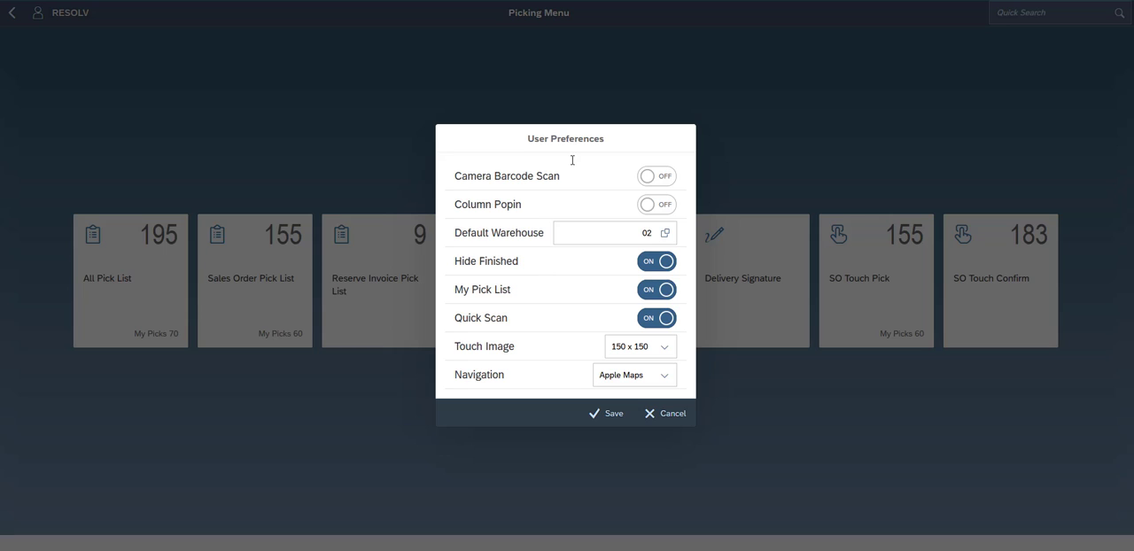
pyautogui.click(662, 379)
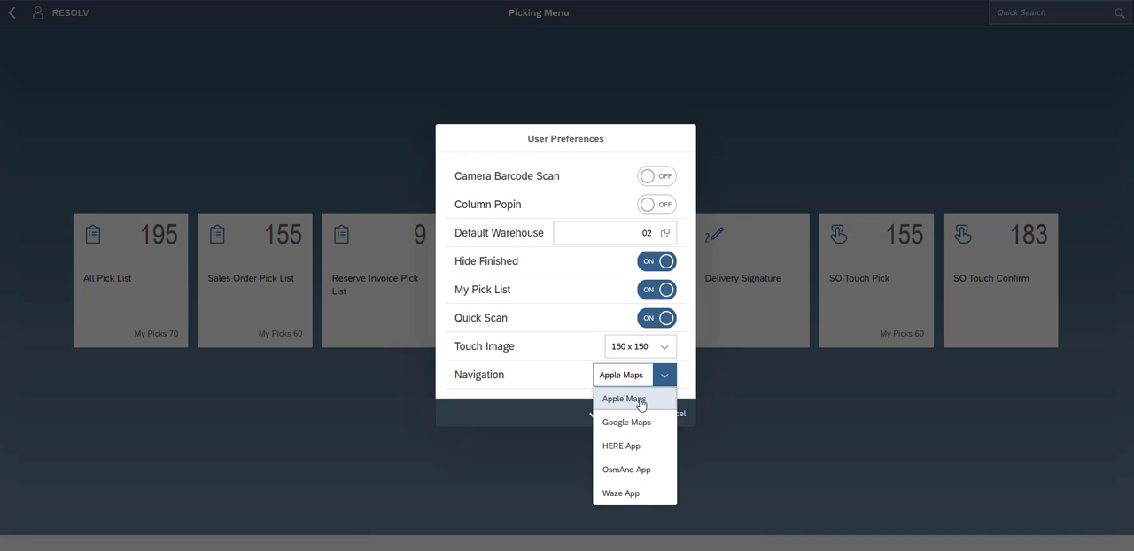
pyautogui.click(636, 400)
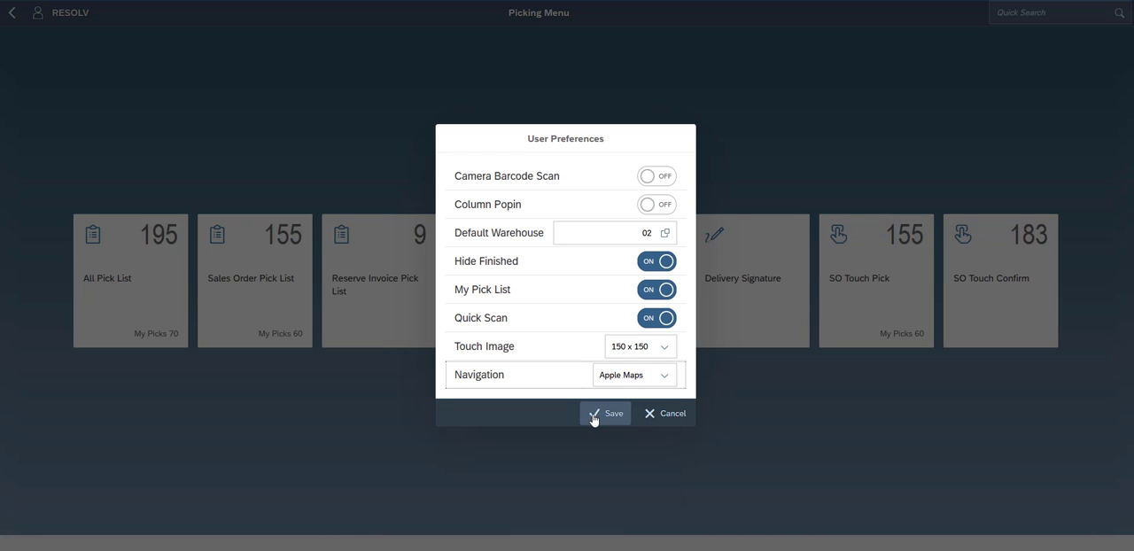
pyautogui.click(658, 414)
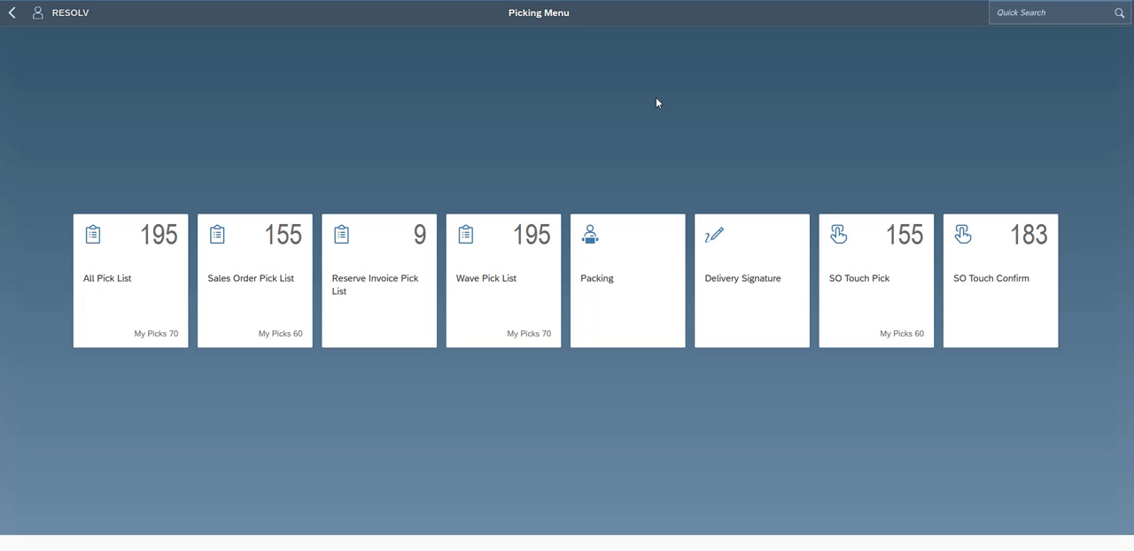
# - Open the Sales Order Pick List lookup and review its search-by, column and sort options without changing them
pyautogui.click(249, 277)
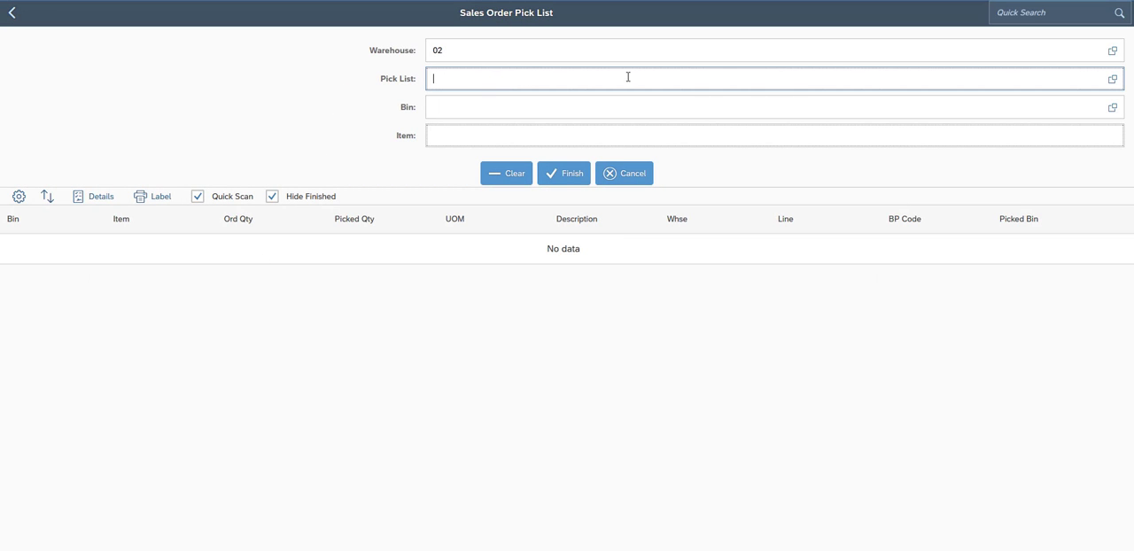
pyautogui.click(1112, 81)
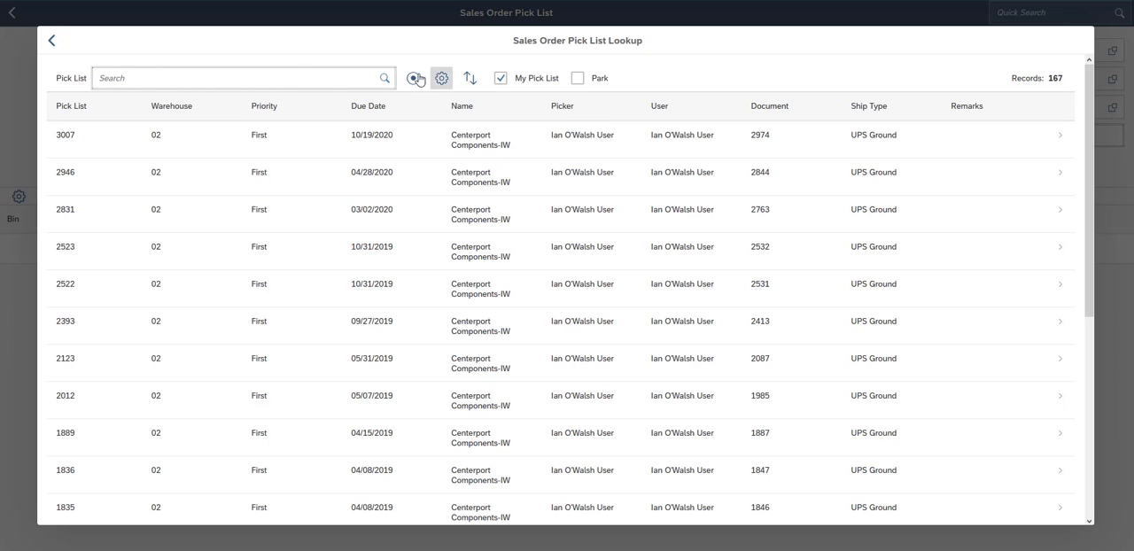
pyautogui.click(306, 76)
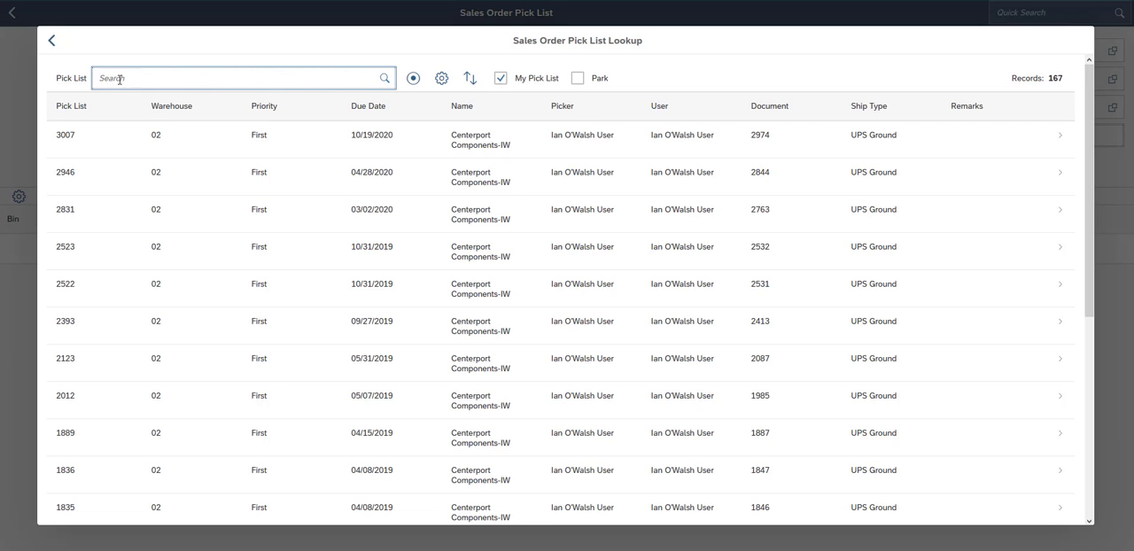
pyautogui.click(413, 80)
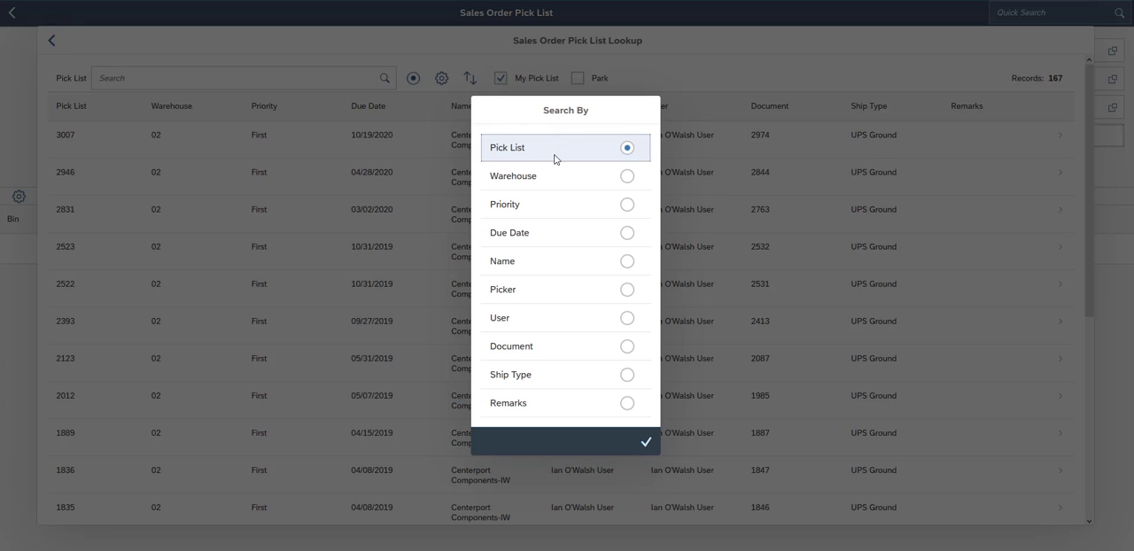
pyautogui.click(646, 442)
pyautogui.click(442, 82)
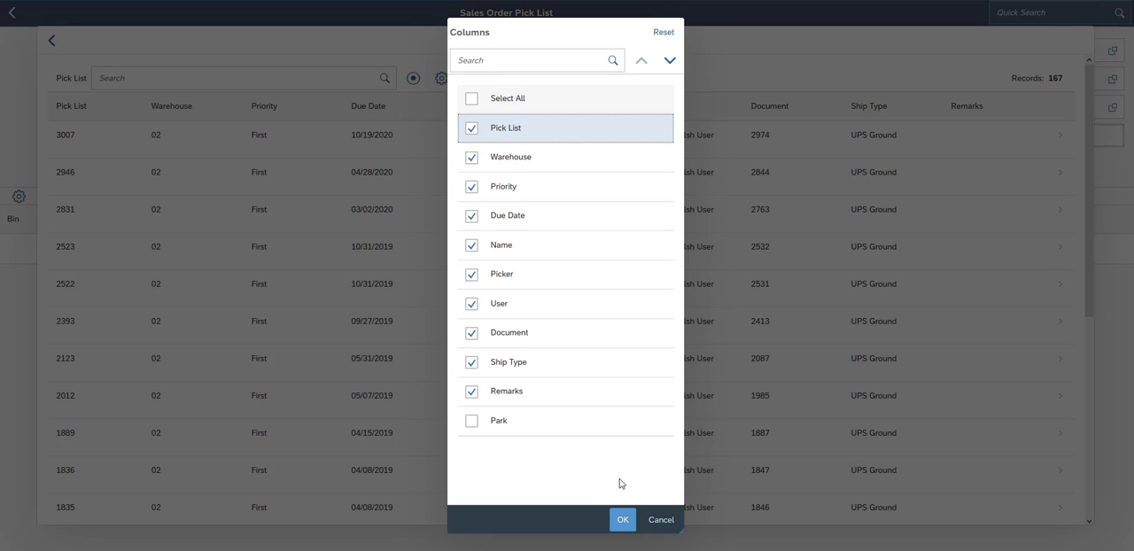
pyautogui.click(622, 523)
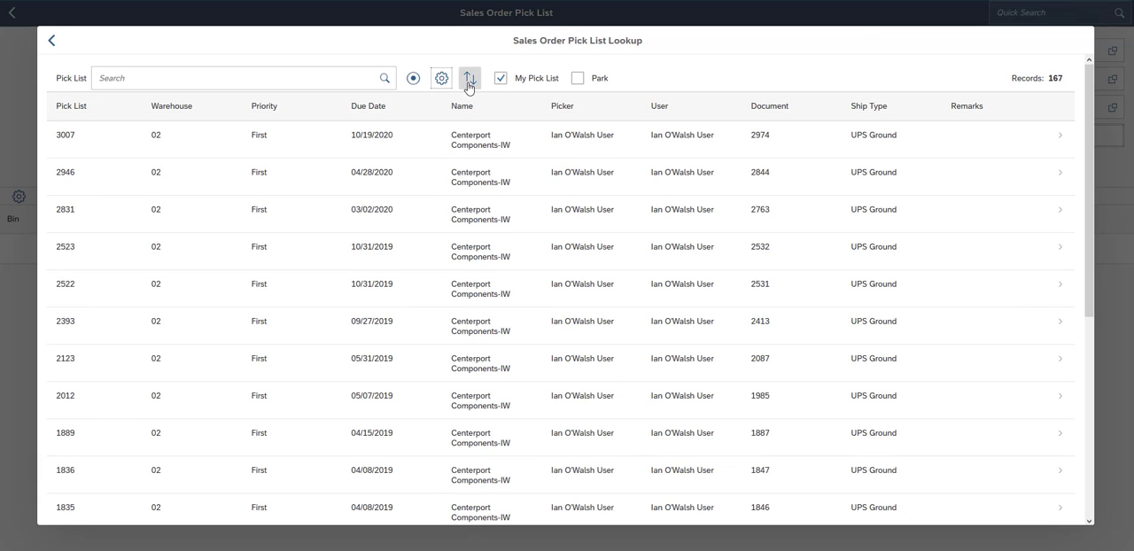
pyautogui.click(467, 79)
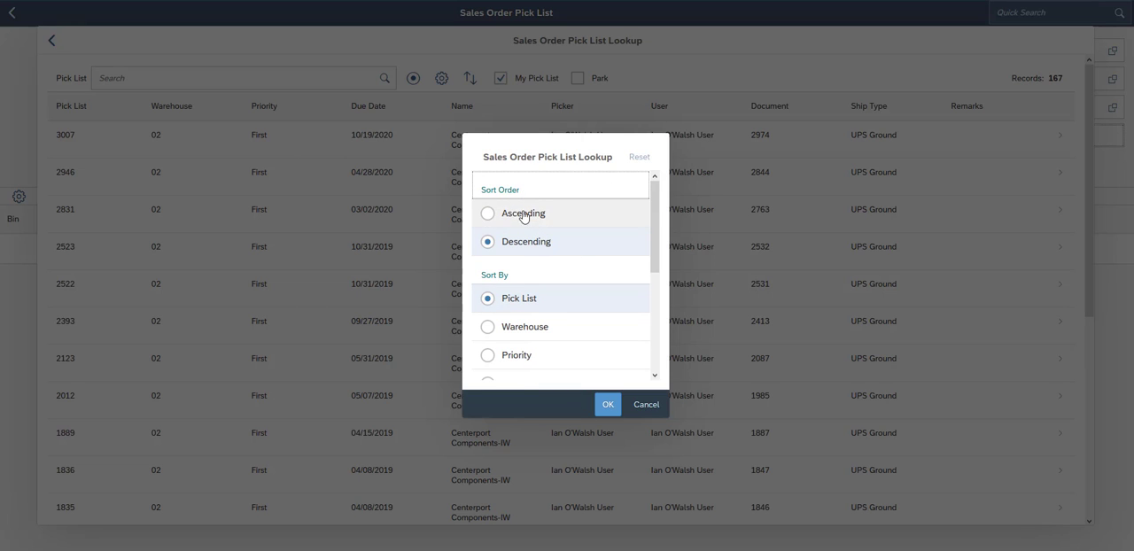
pyautogui.click(647, 405)
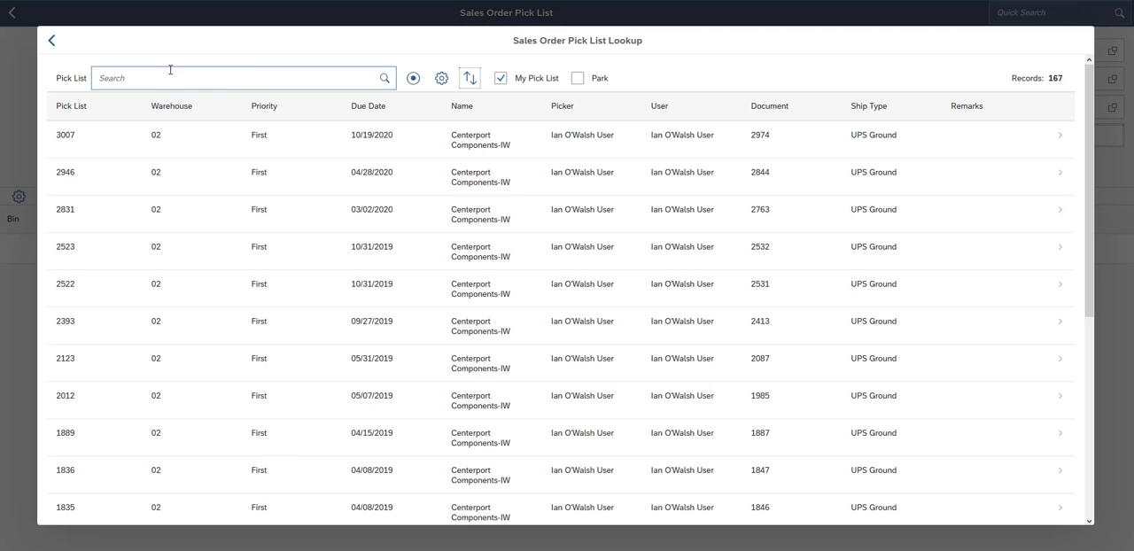
# - Keep Pick List as the search field and search the lookup for pick list 2831
pyautogui.click(413, 78)
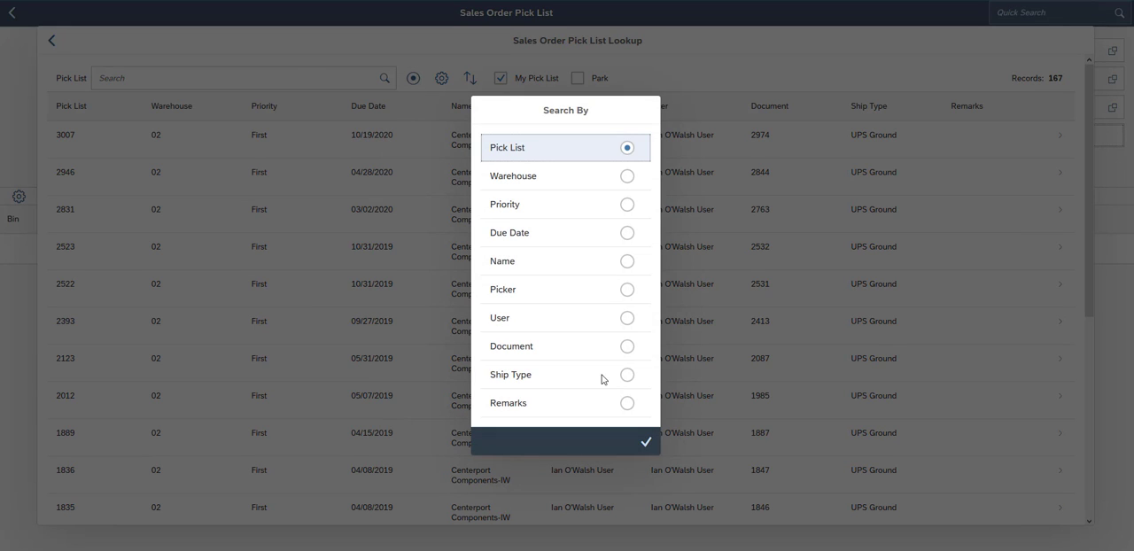
pyautogui.click(646, 442)
pyautogui.click(151, 74)
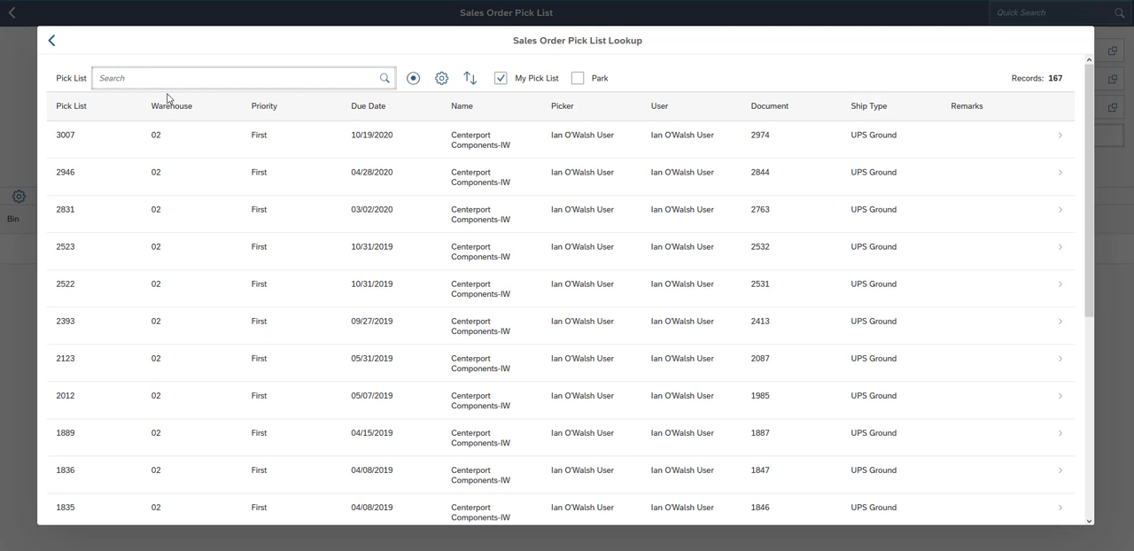
pyautogui.write('2831')
pyautogui.click(387, 83)
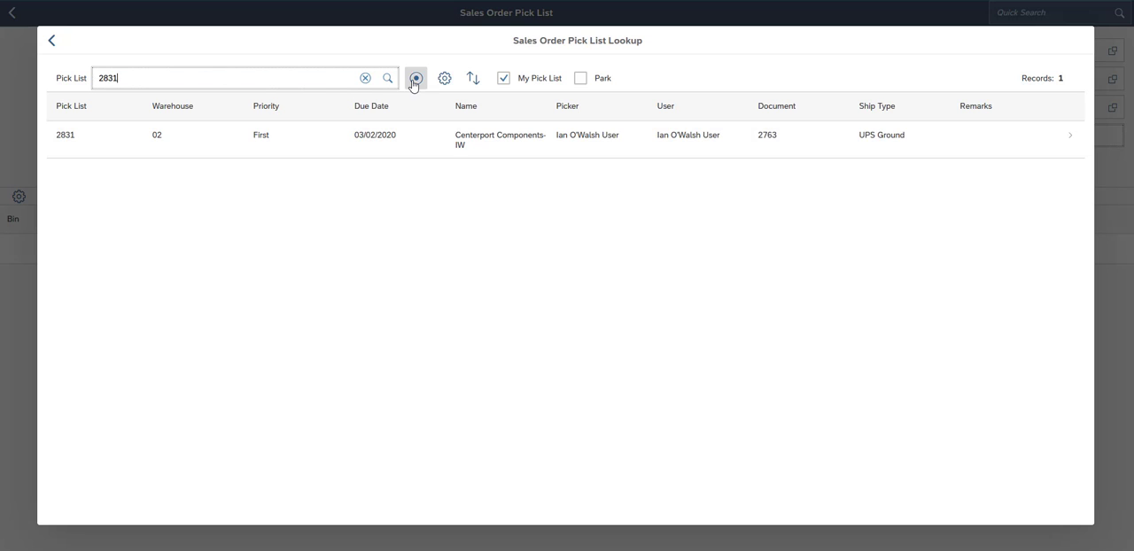
# - Clear the search, switch the search field to Name, and search the lookup for IW, reviewing the matching pick lists
pyautogui.click(365, 79)
pyautogui.click(413, 78)
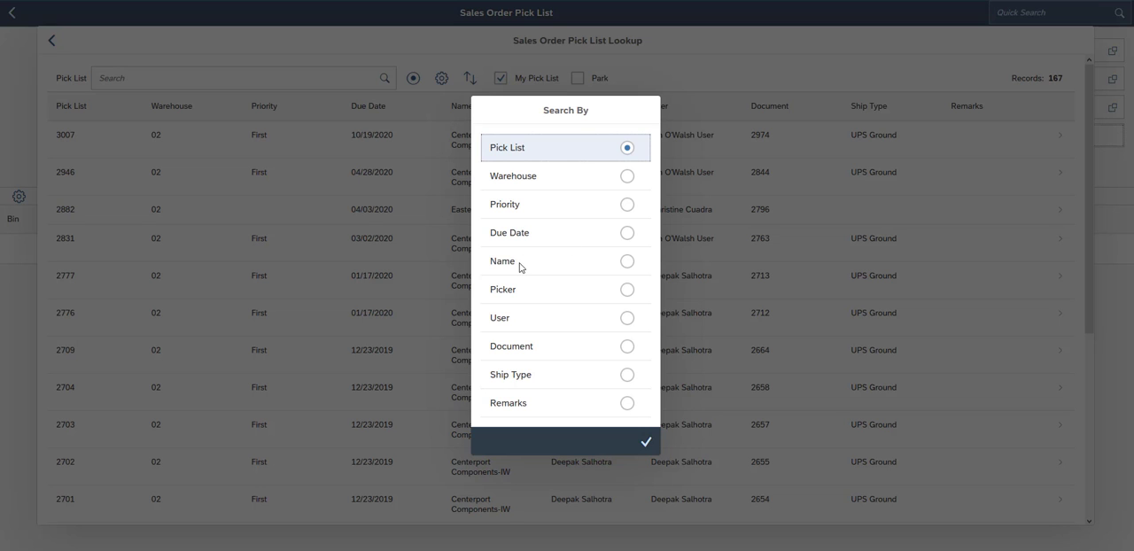
pyautogui.click(627, 262)
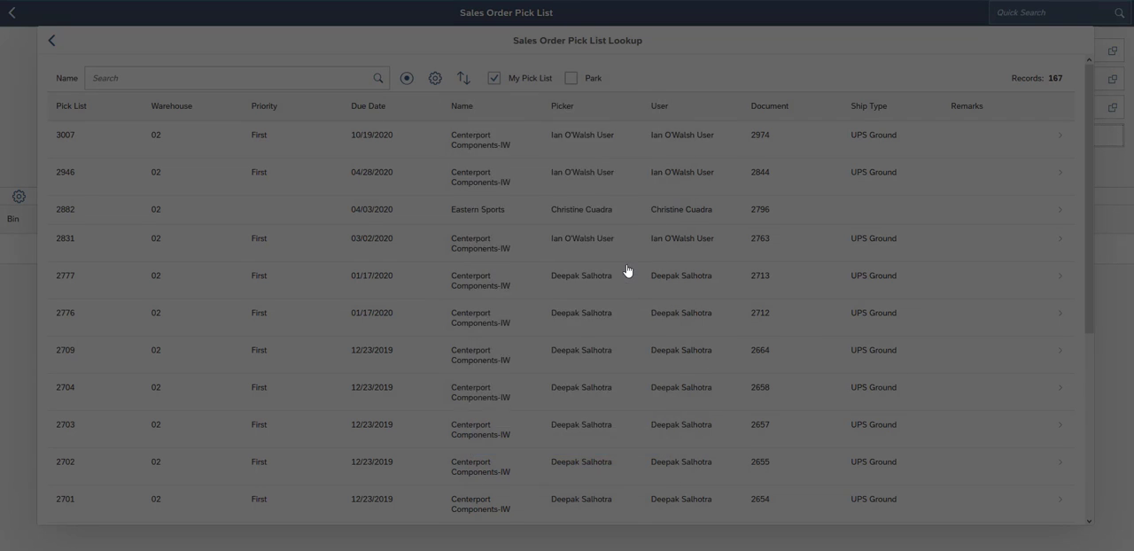
pyautogui.click(249, 80)
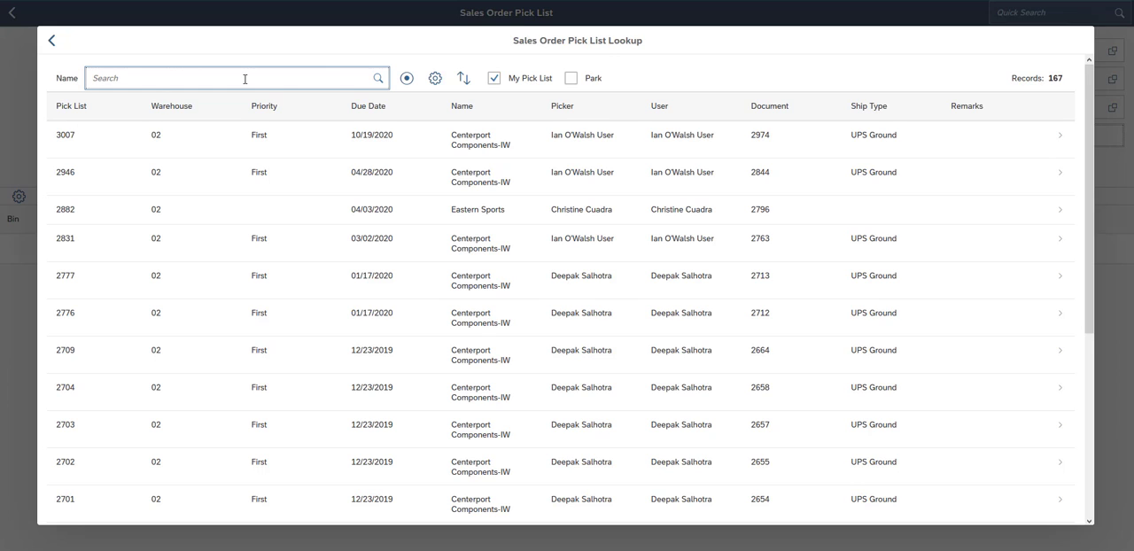
pyautogui.write('IW')
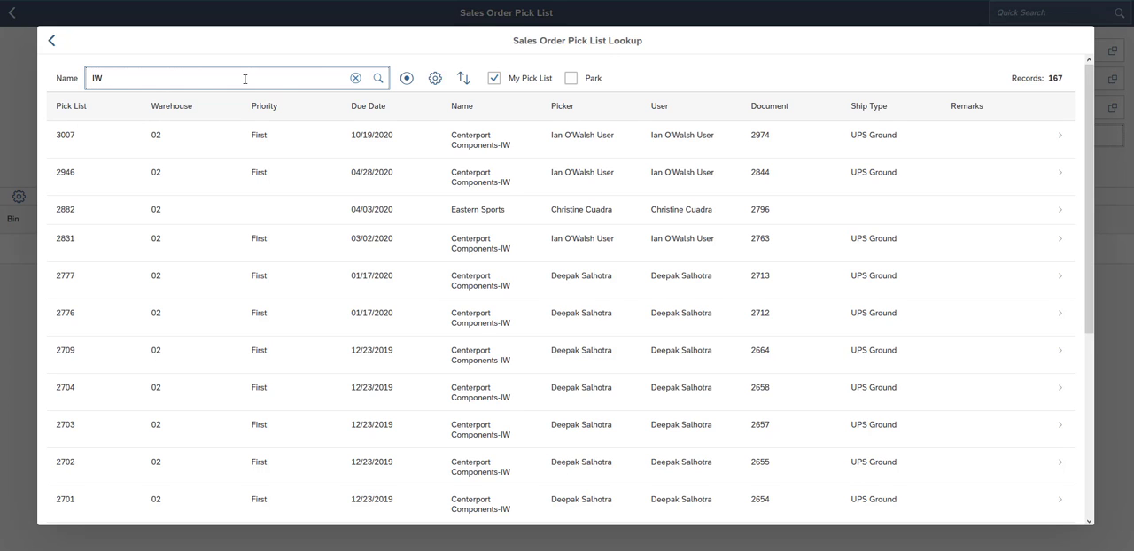
pyautogui.click(378, 79)
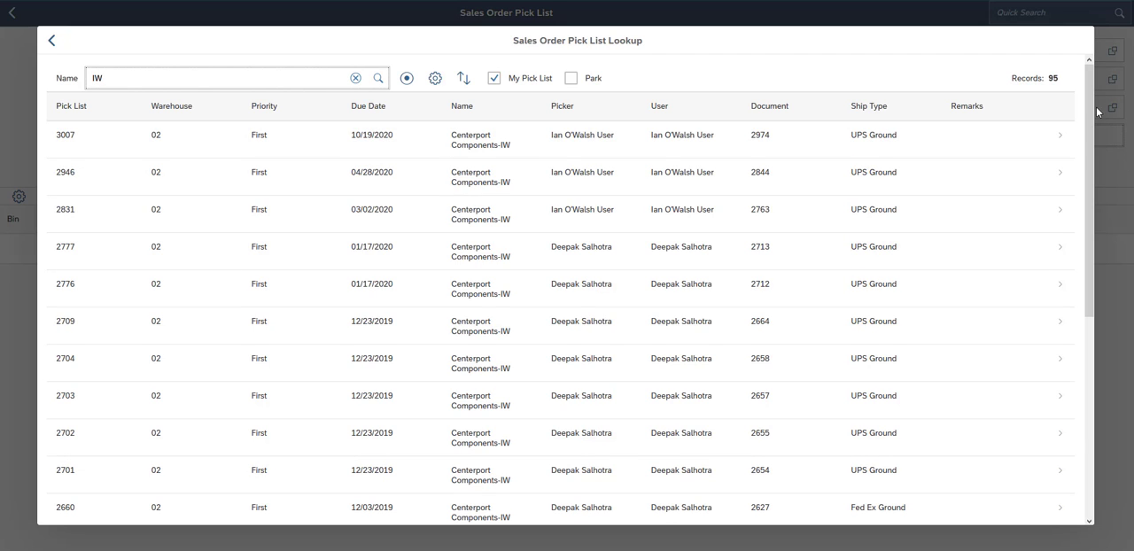
pyautogui.scroll(-3, 502, 240)
pyautogui.scroll(3, 502, 233)
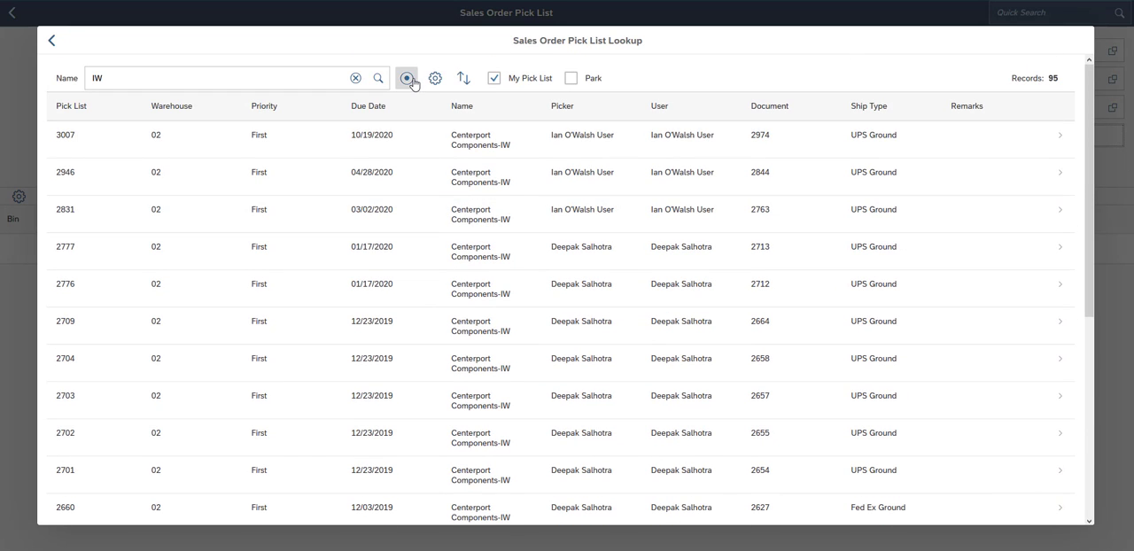
# - Switch the search field to Document and search the lookup for the document number belonging to pick list 2709
pyautogui.click(406, 78)
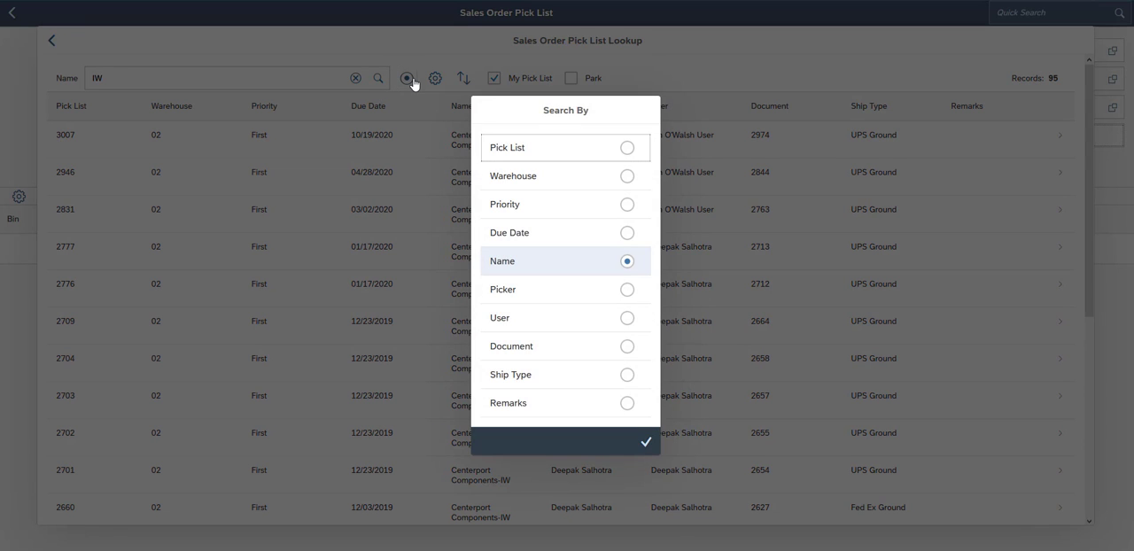
pyautogui.click(573, 353)
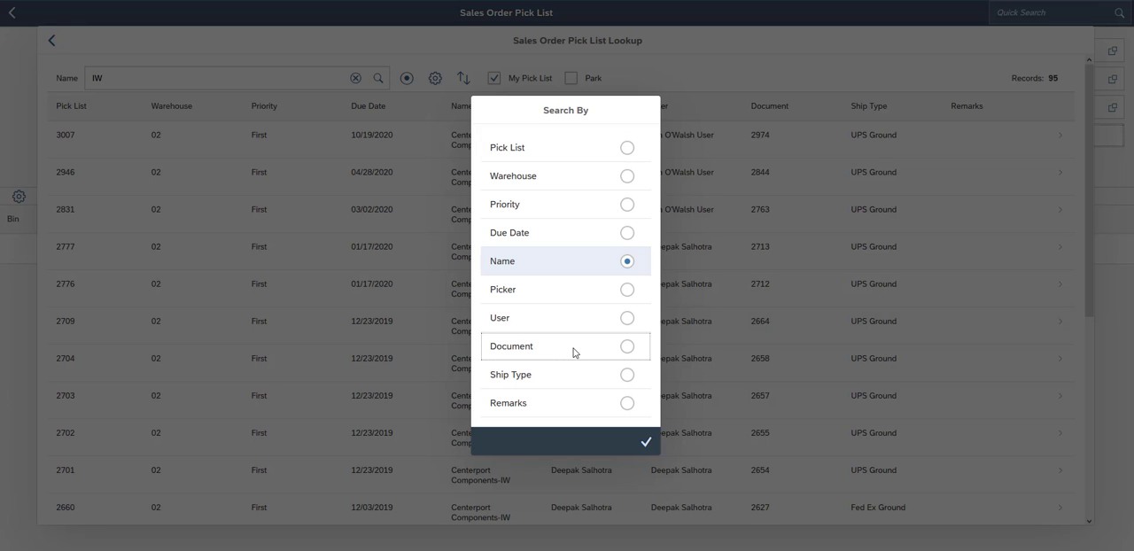
pyautogui.click(627, 346)
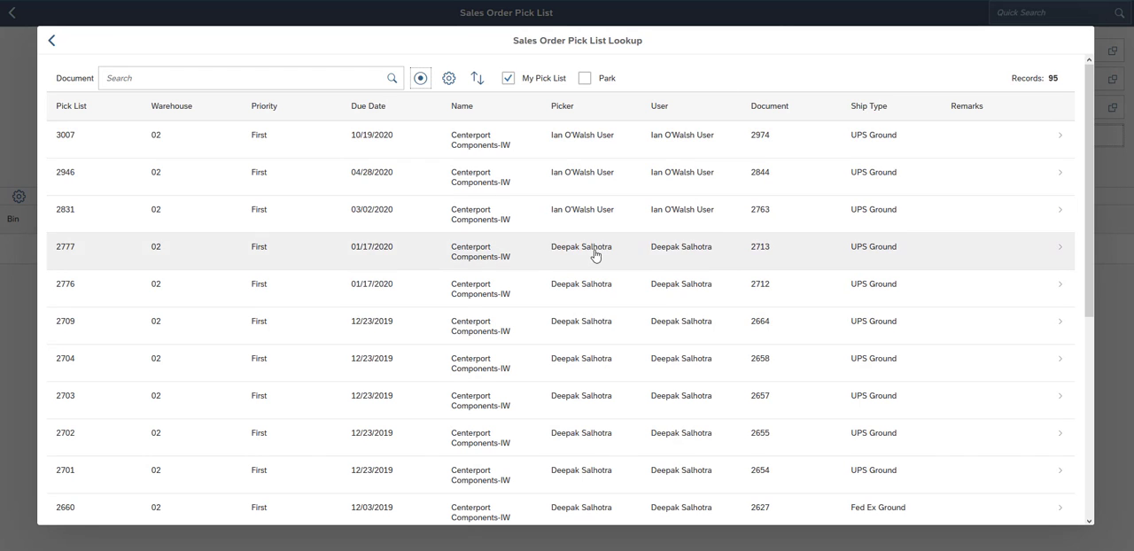
pyautogui.click(315, 78)
pyautogui.click(316, 78)
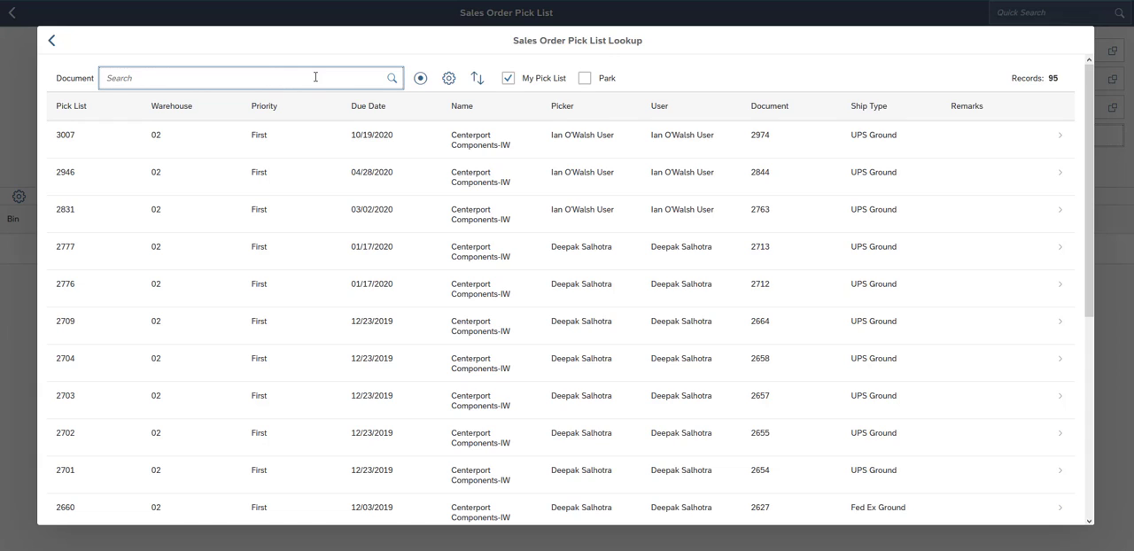
pyautogui.write('2664')
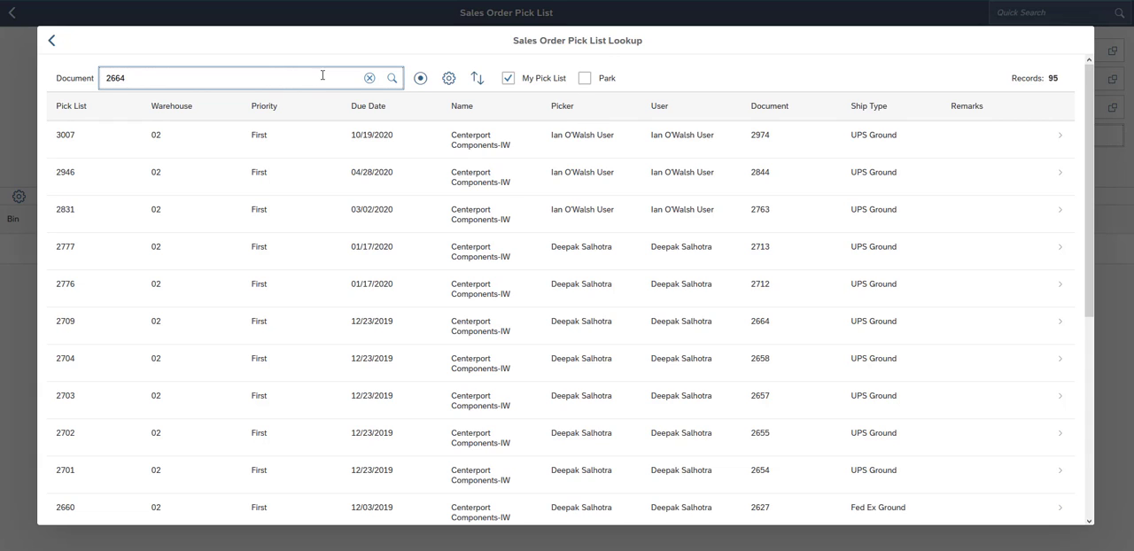
pyautogui.click(393, 78)
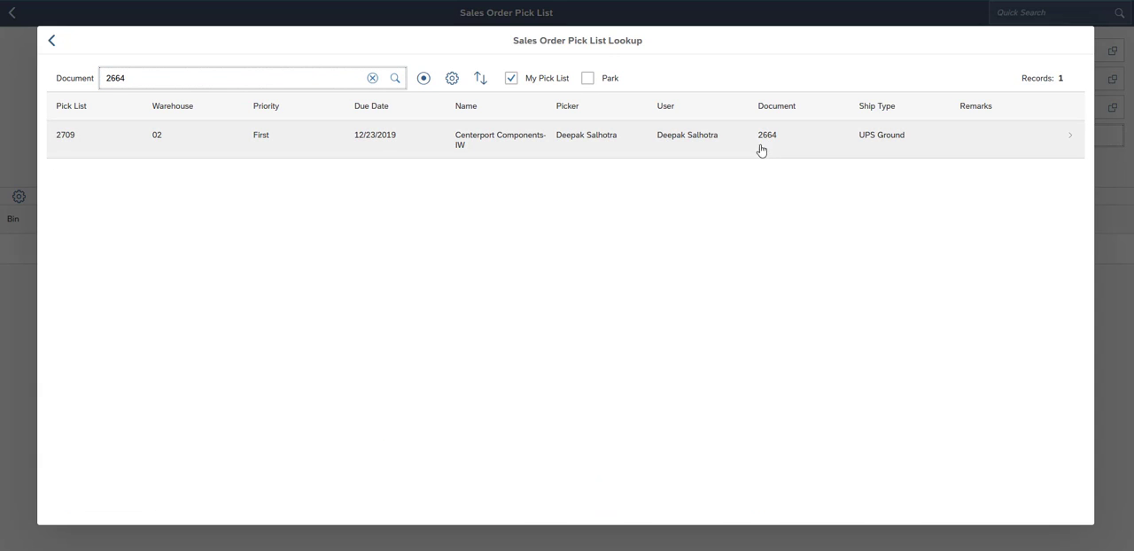
# - Clear the document search and set the lookup's search field back to Pick List
pyautogui.click(372, 80)
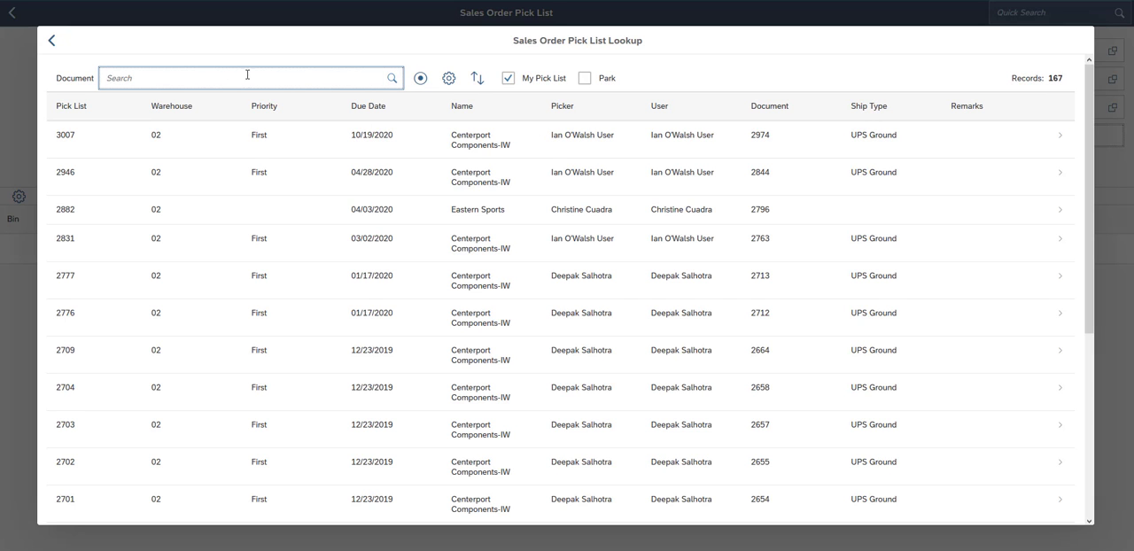
pyautogui.click(420, 77)
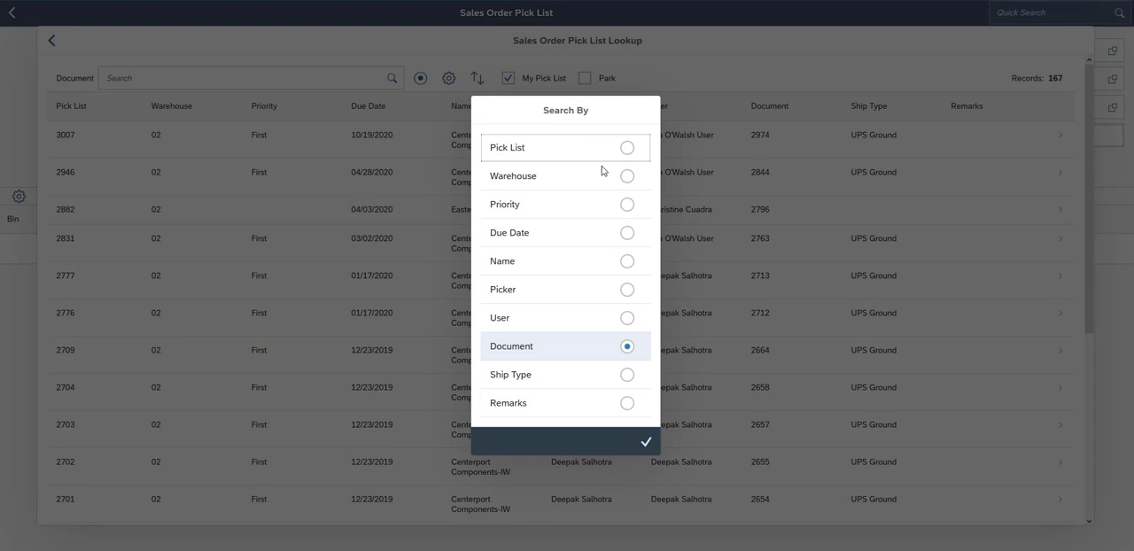
pyautogui.click(567, 147)
# - Hide the Document, Picker, User and Priority columns in the Sales Order Pick List lookup
pyautogui.click(440, 79)
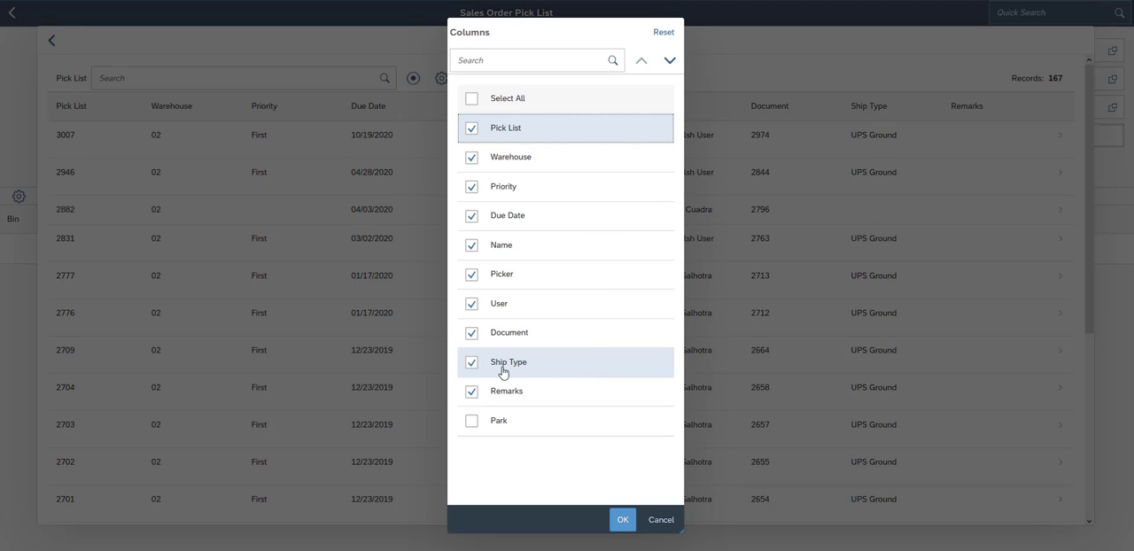
pyautogui.click(471, 331)
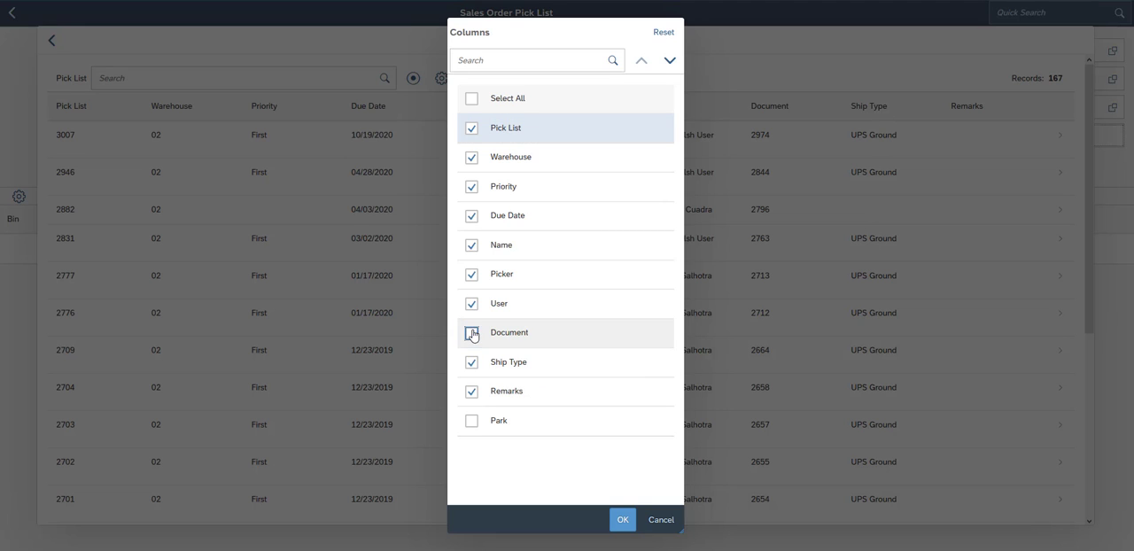
pyautogui.click(471, 276)
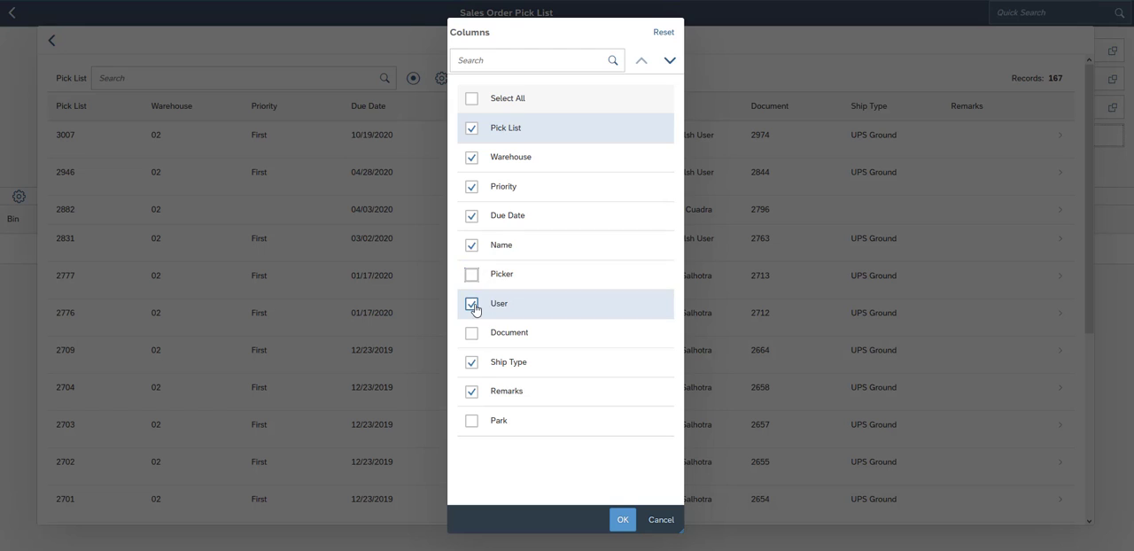
pyautogui.click(471, 303)
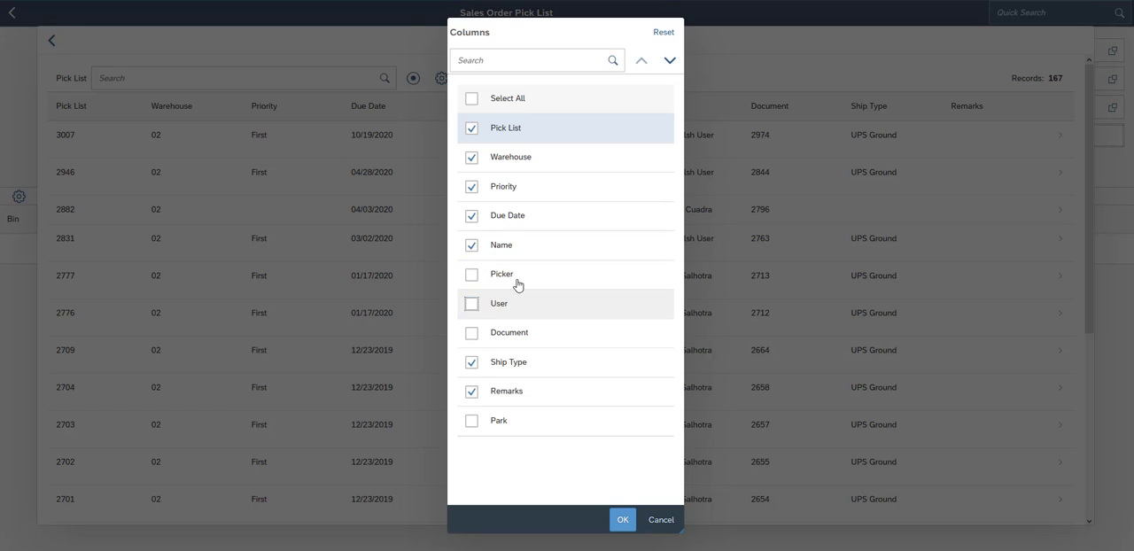
pyautogui.click(471, 186)
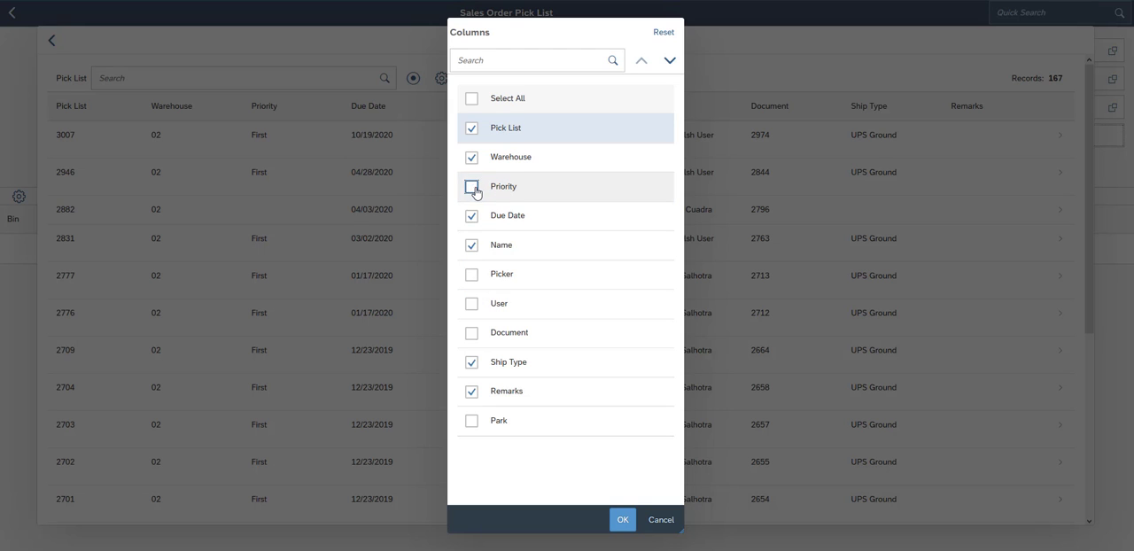
pyautogui.click(621, 521)
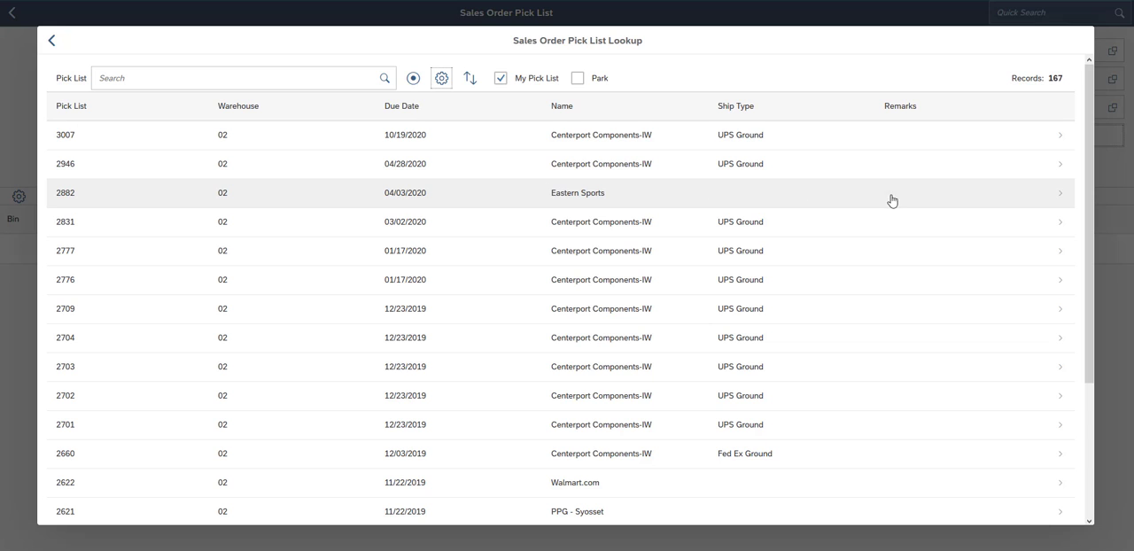
# - Move the Name column to the first position in the lookup, ahead of Pick List
pyautogui.click(441, 79)
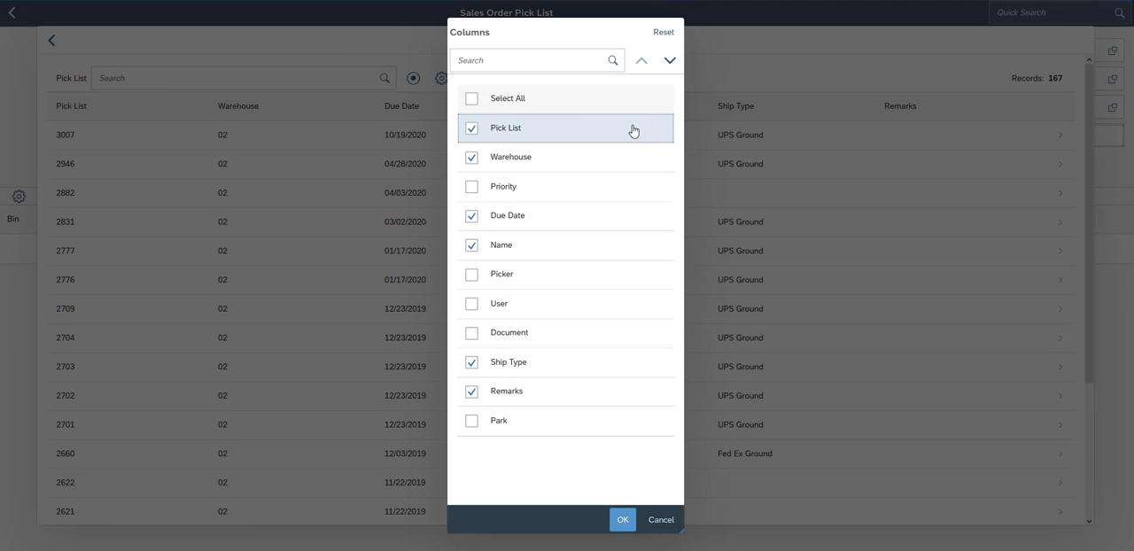
pyautogui.click(539, 244)
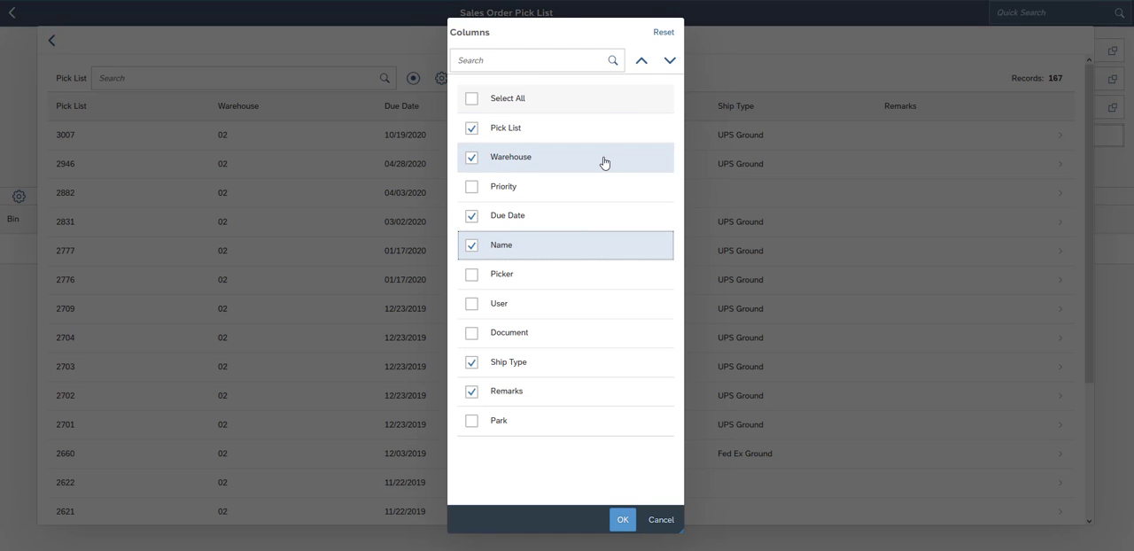
pyautogui.click(640, 62)
pyautogui.click(640, 62)
pyautogui.click(640, 62)
pyautogui.click(640, 62)
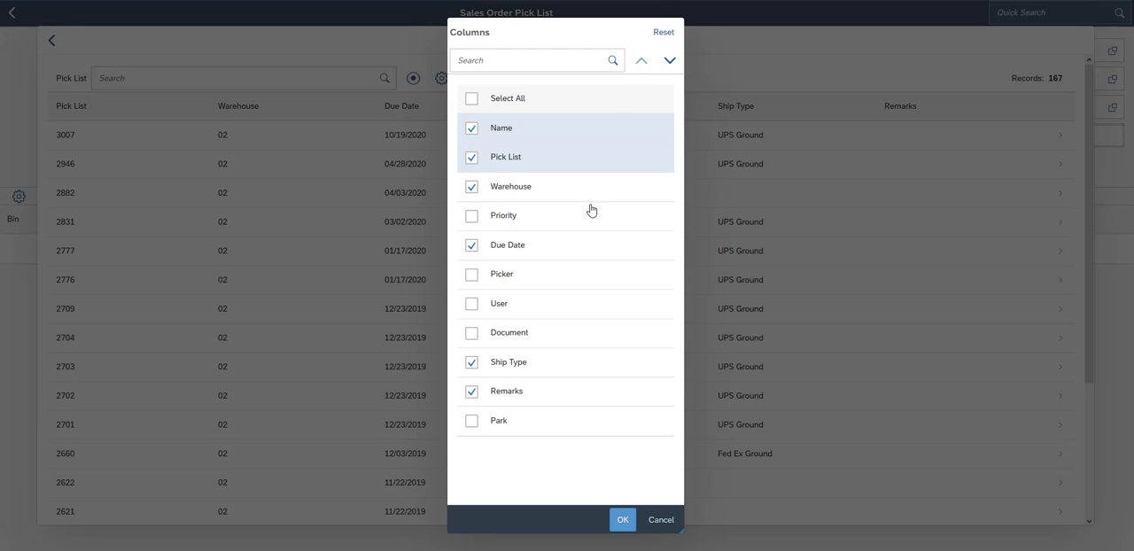
pyautogui.click(623, 521)
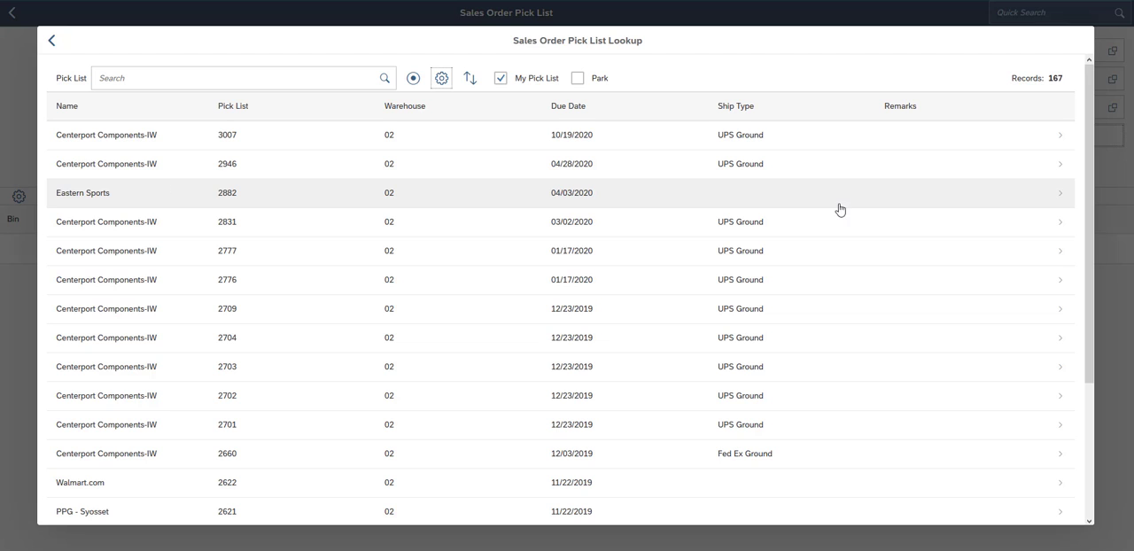
# - Sort the pick list lookup by Due Date in ascending order
pyautogui.click(470, 81)
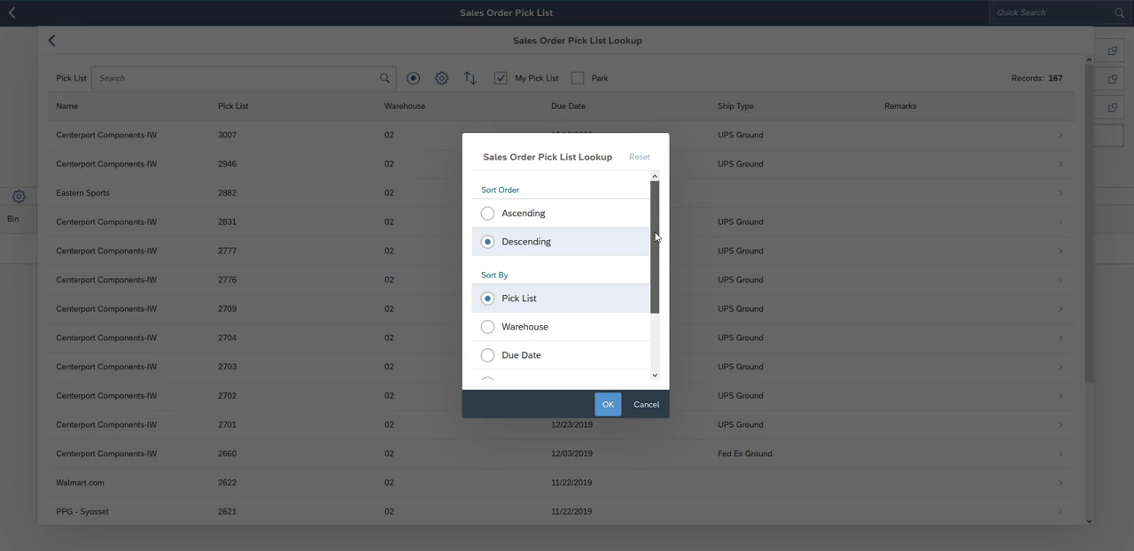
pyautogui.moveTo(656, 238); pyautogui.dragTo(659, 301)
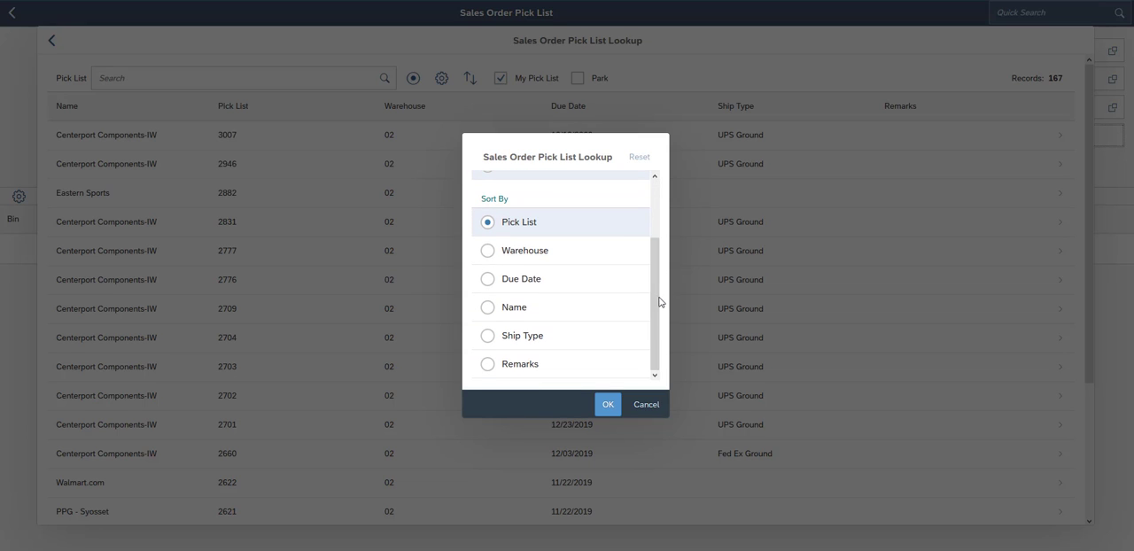
pyautogui.click(512, 281)
pyautogui.scroll(2, 630, 275)
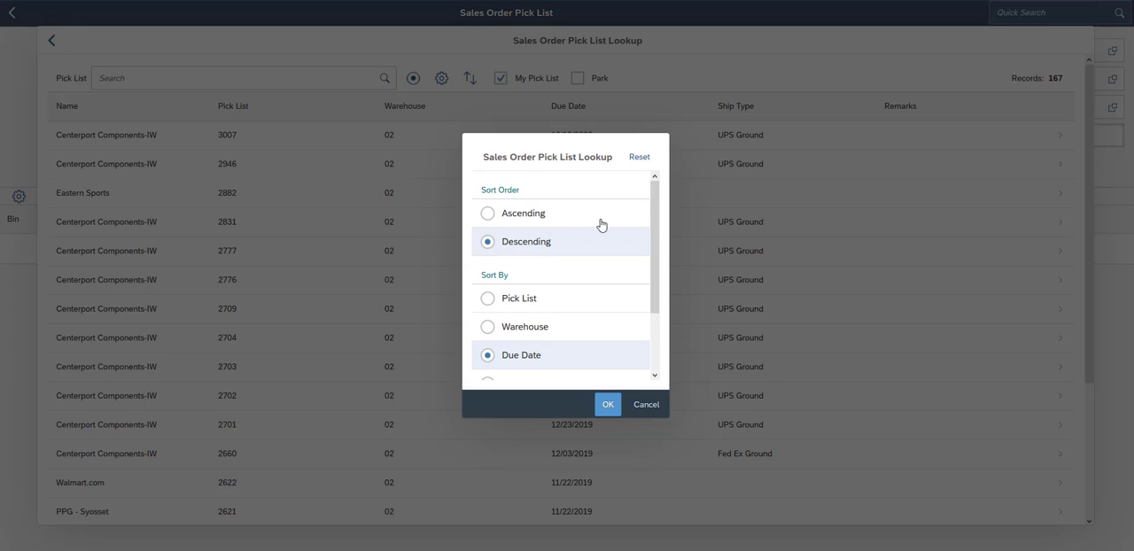
pyautogui.click(526, 220)
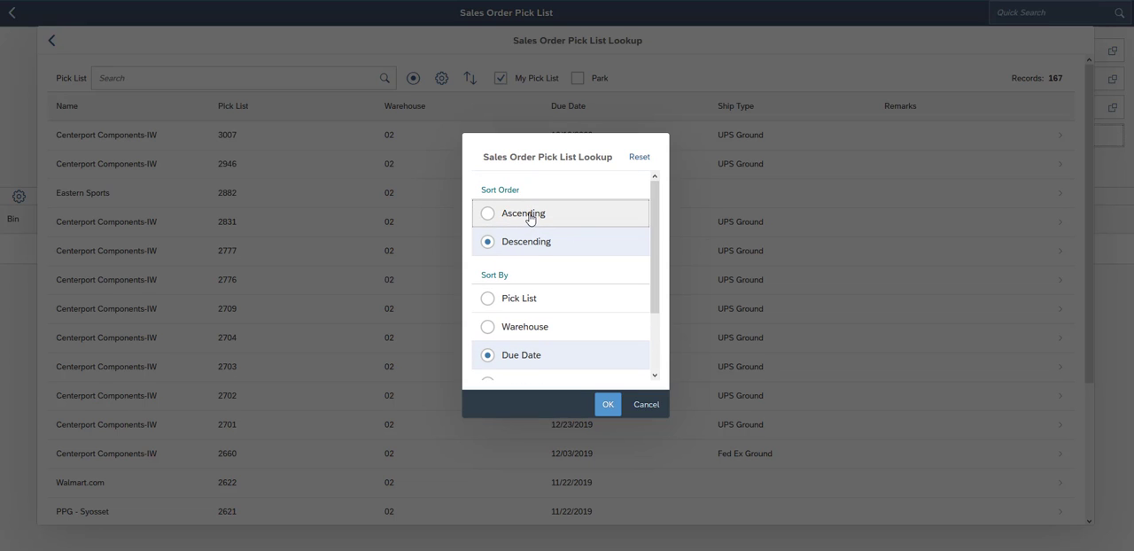
pyautogui.click(609, 405)
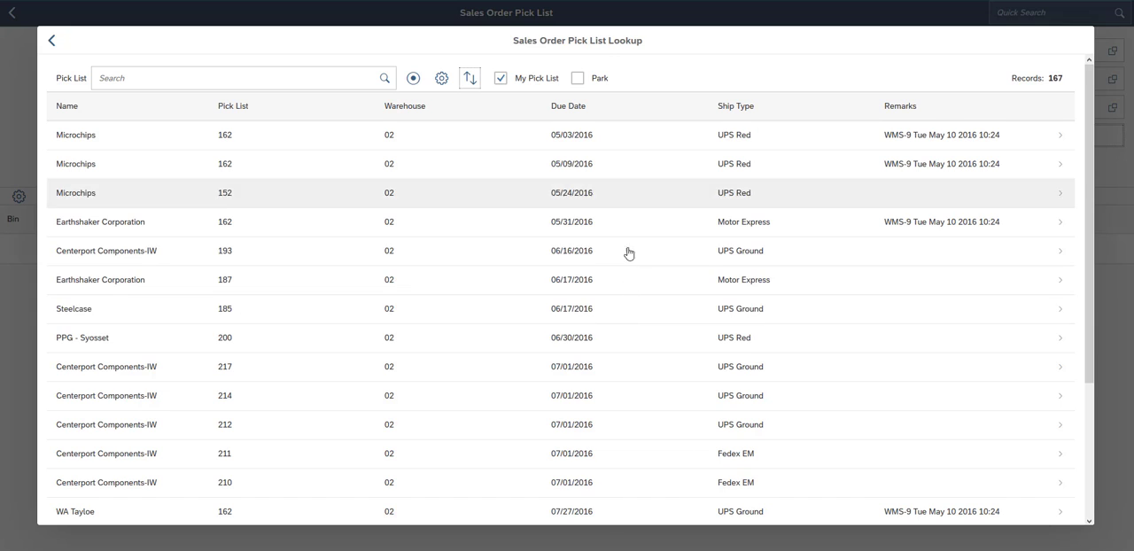
# - Change the lookup's Due Date sort order to descending
pyautogui.click(470, 78)
pyautogui.click(487, 242)
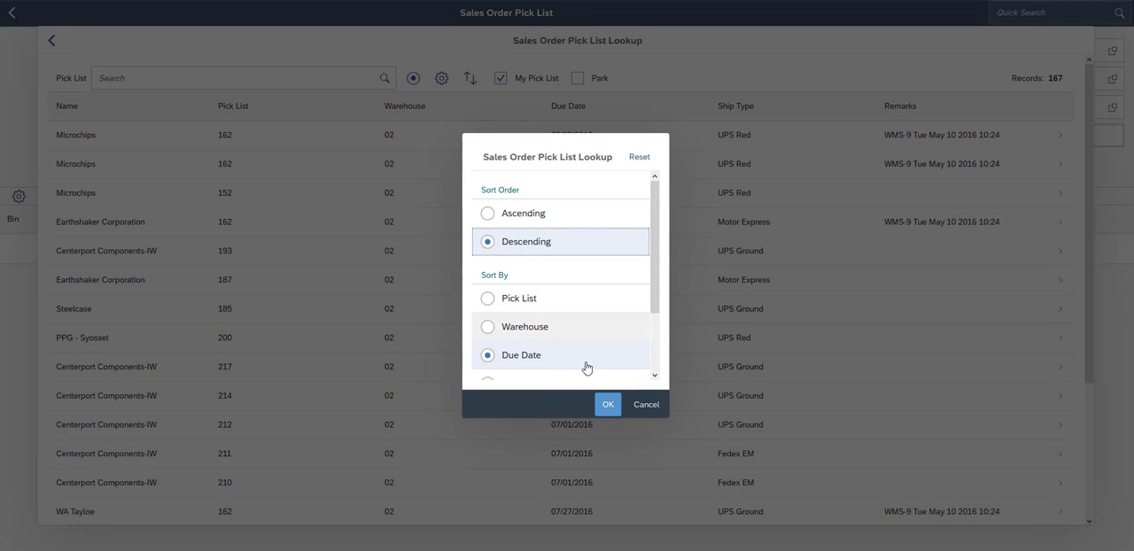
pyautogui.click(607, 404)
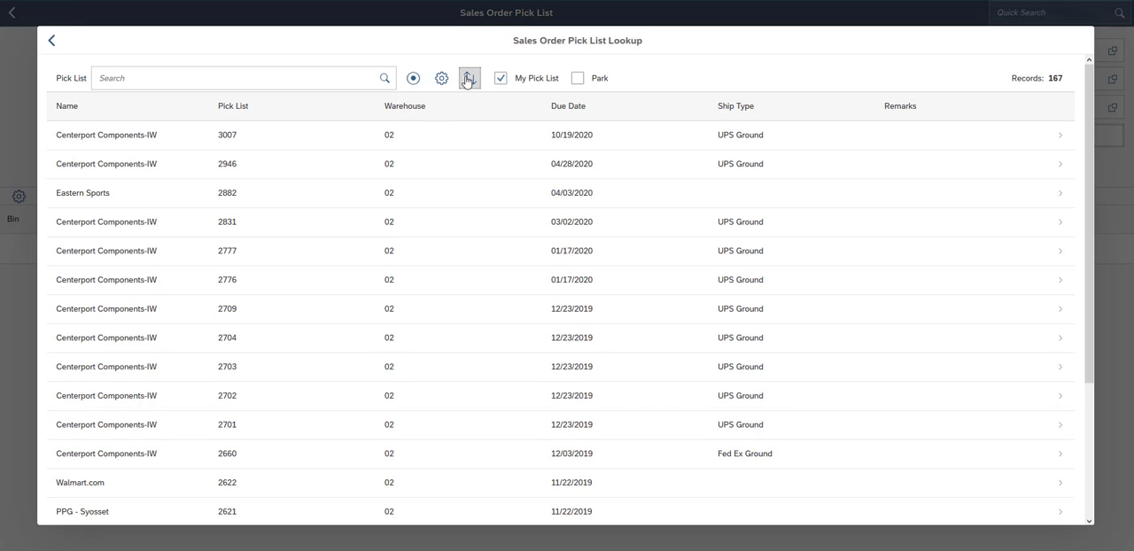
# - Open pick list 3007 and hide the BP Code, Line and Description columns in its line table
pyautogui.click(696, 126)
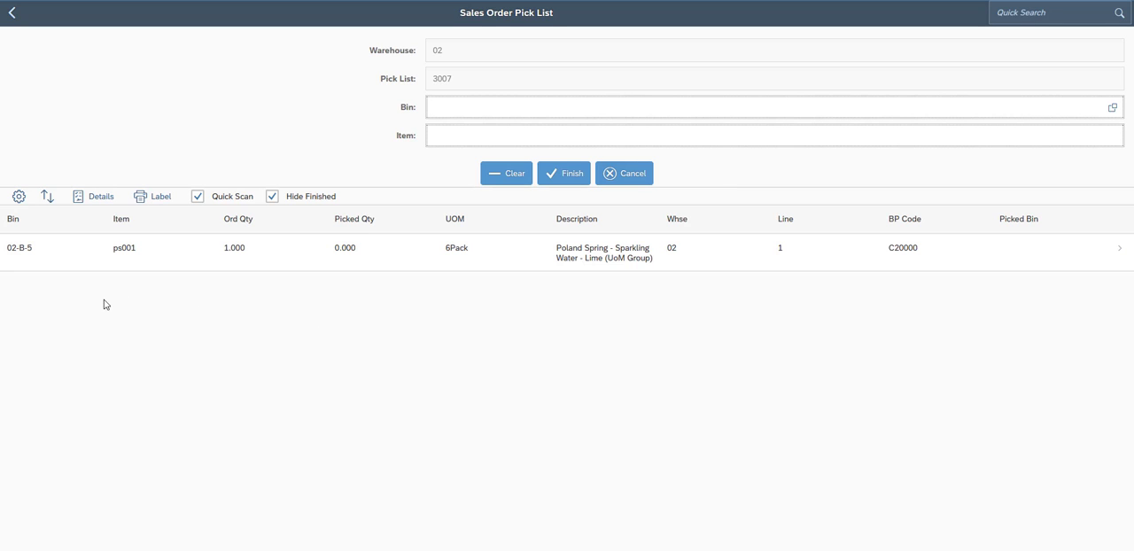
pyautogui.click(19, 198)
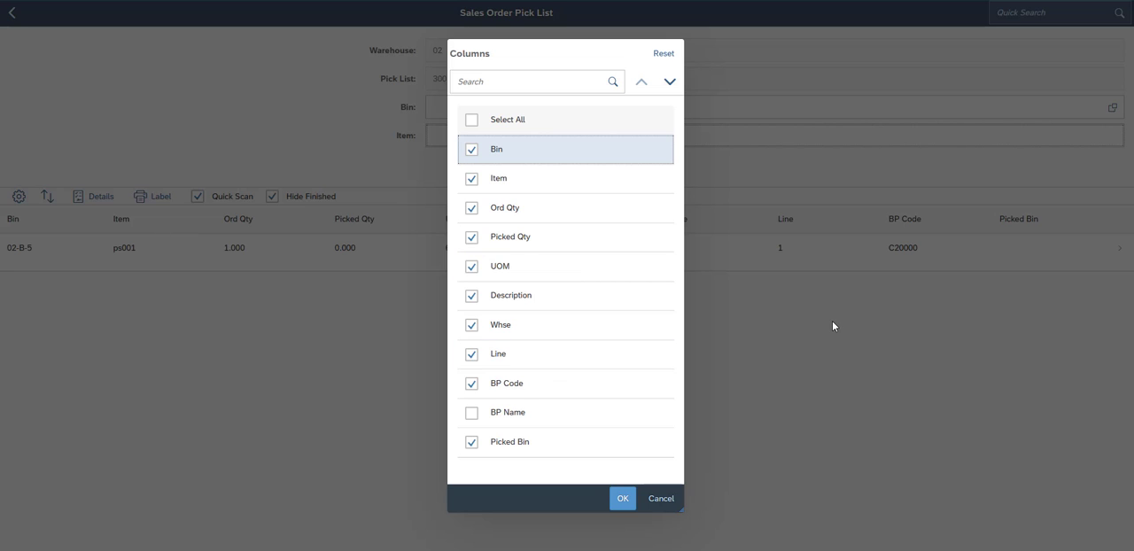
pyautogui.click(471, 383)
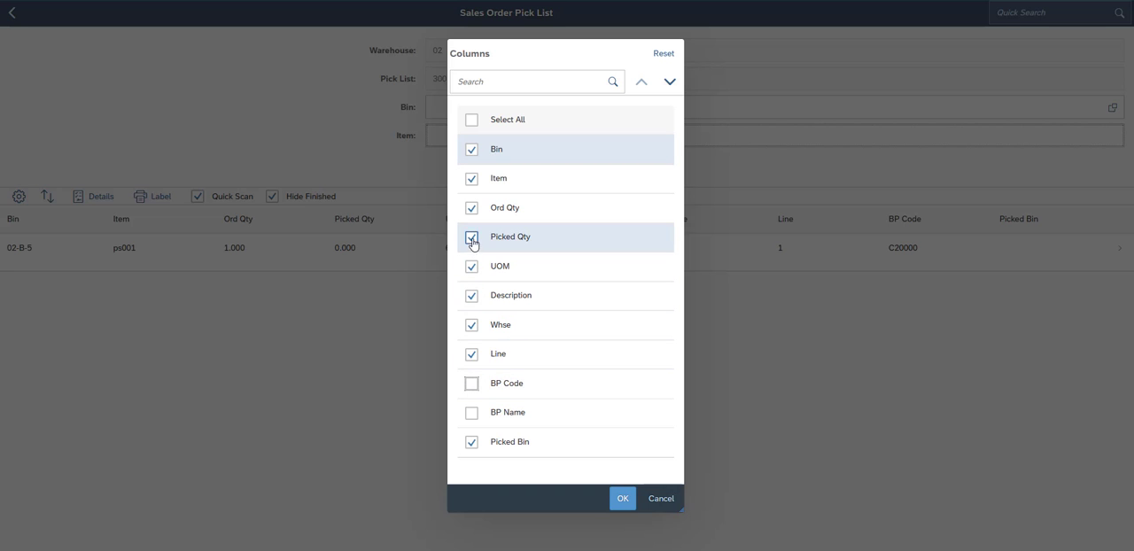
pyautogui.click(473, 355)
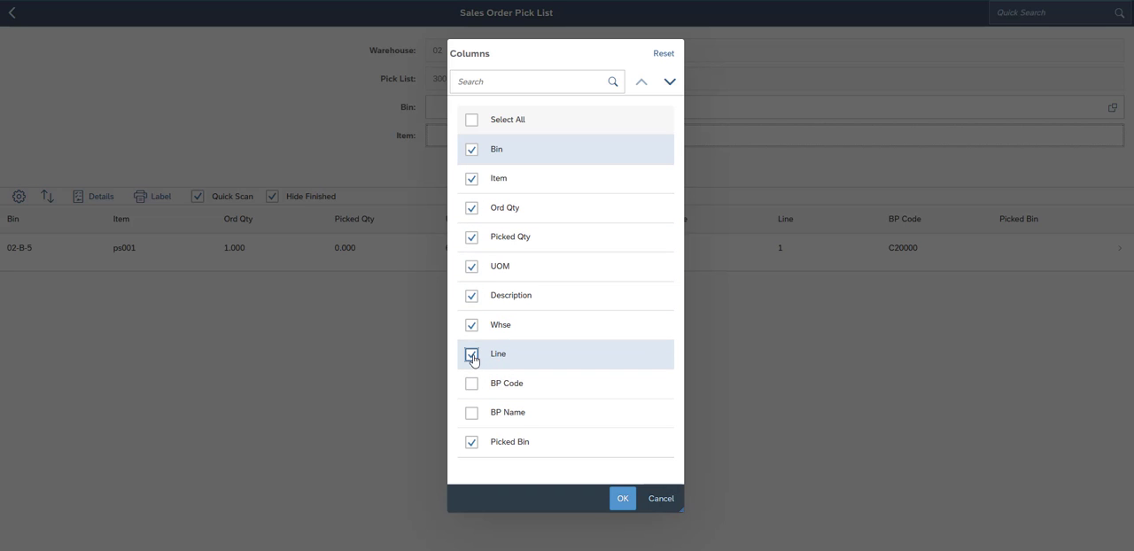
pyautogui.click(472, 297)
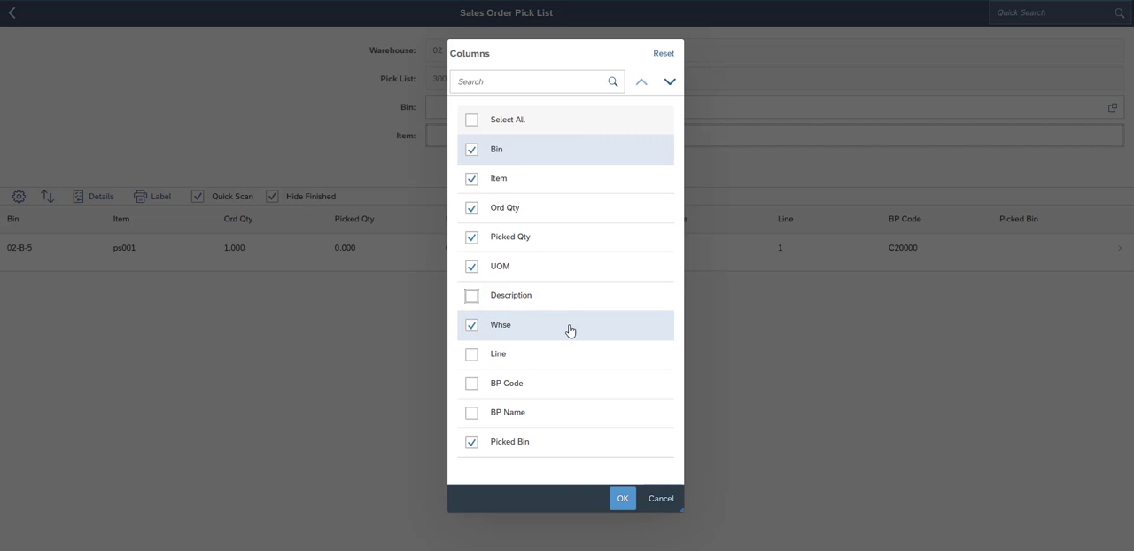
pyautogui.click(623, 501)
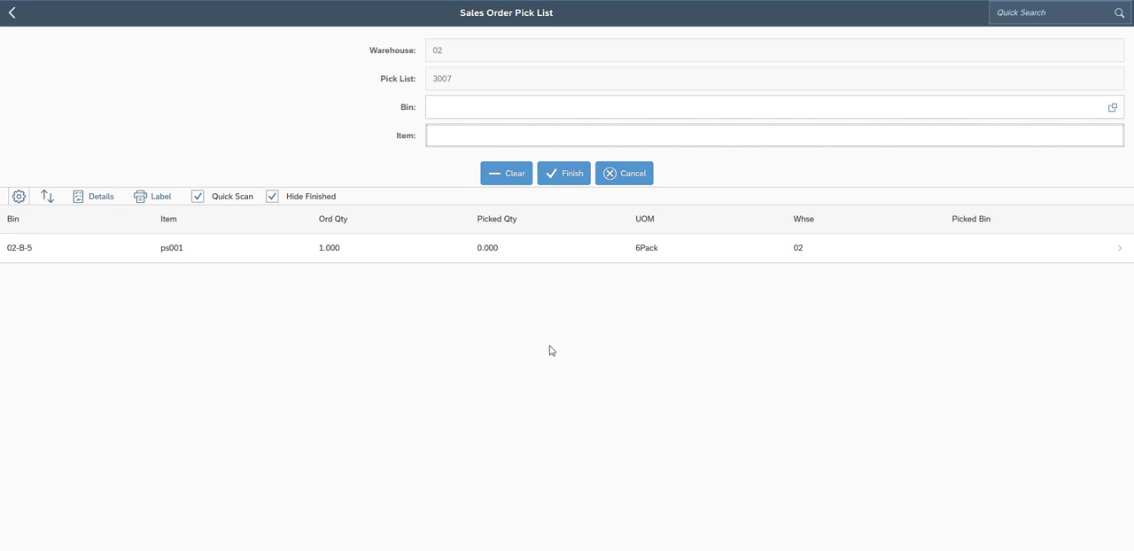
# - Review the sort options for the pick list lines, keeping the sort by Bin in ascending order
pyautogui.click(47, 197)
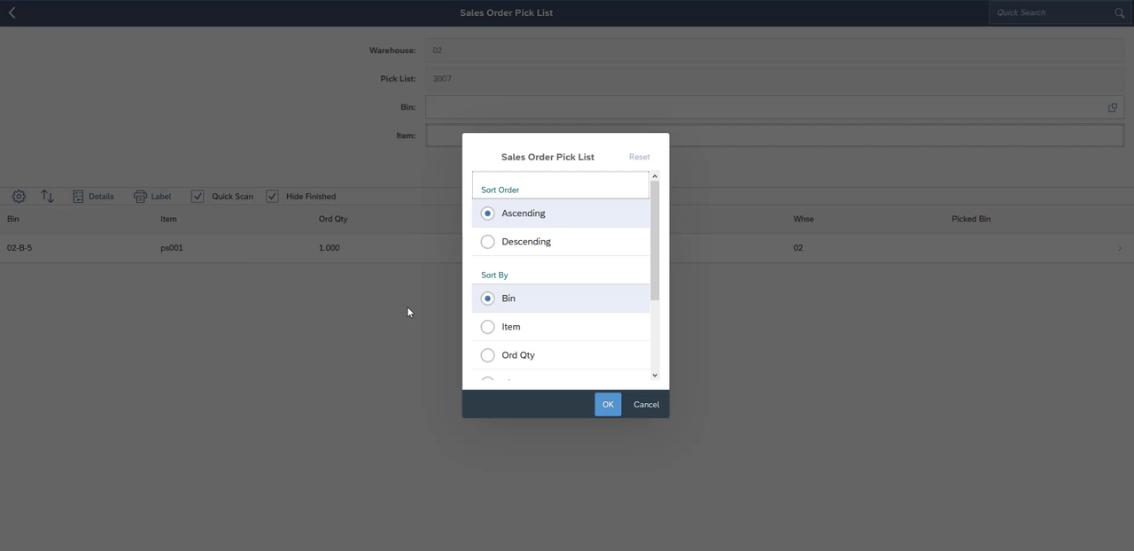
pyautogui.moveTo(655, 210)
pyautogui.mouseDown()
pyautogui.moveTo(659, 302)
pyautogui.moveTo(654, 222)
pyautogui.mouseUp()
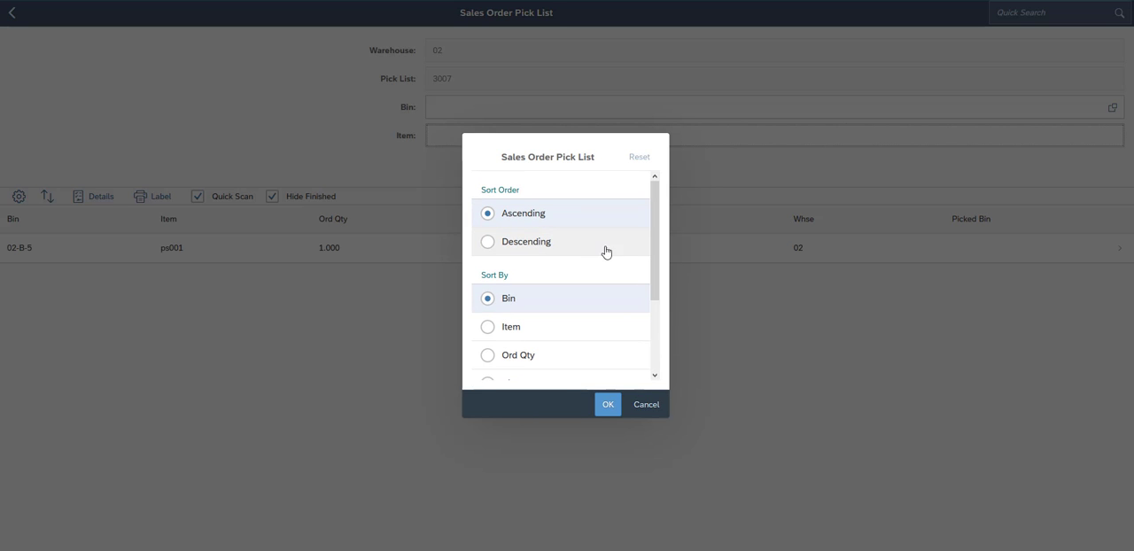
pyautogui.click(608, 404)
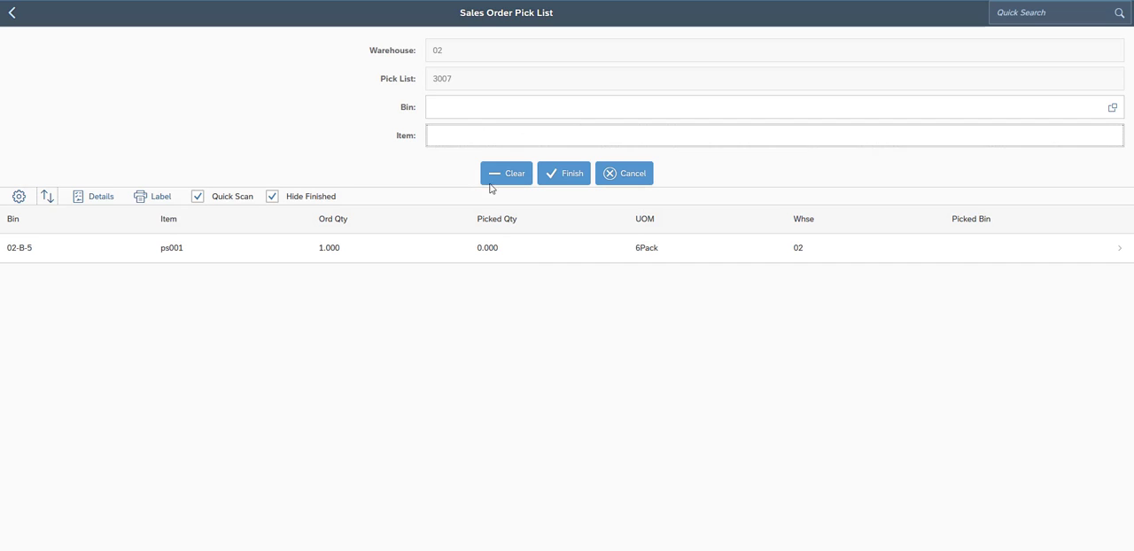